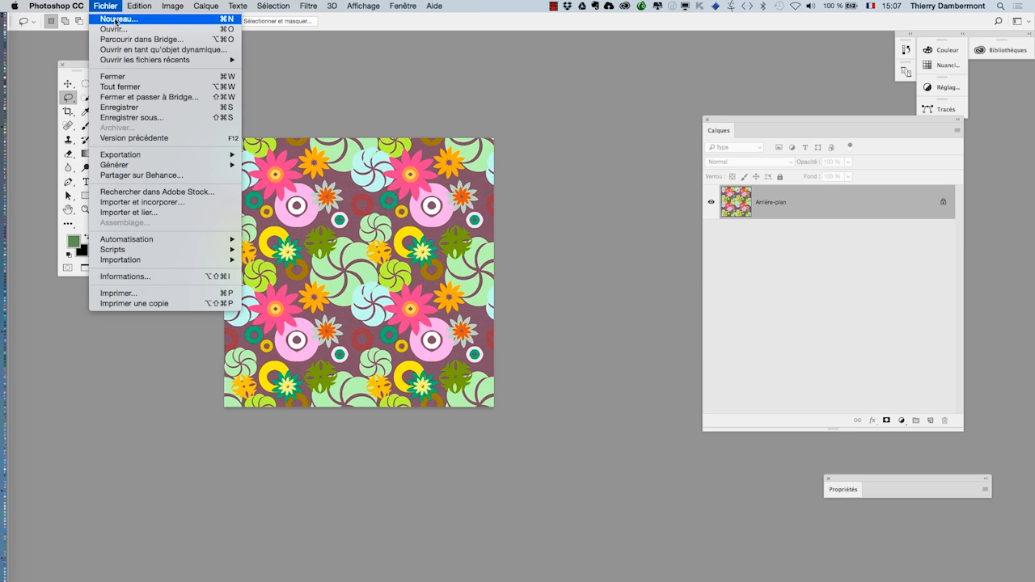
Create a new blank document 2000 pixels wide and 2000 pixels high.
click(115, 18)
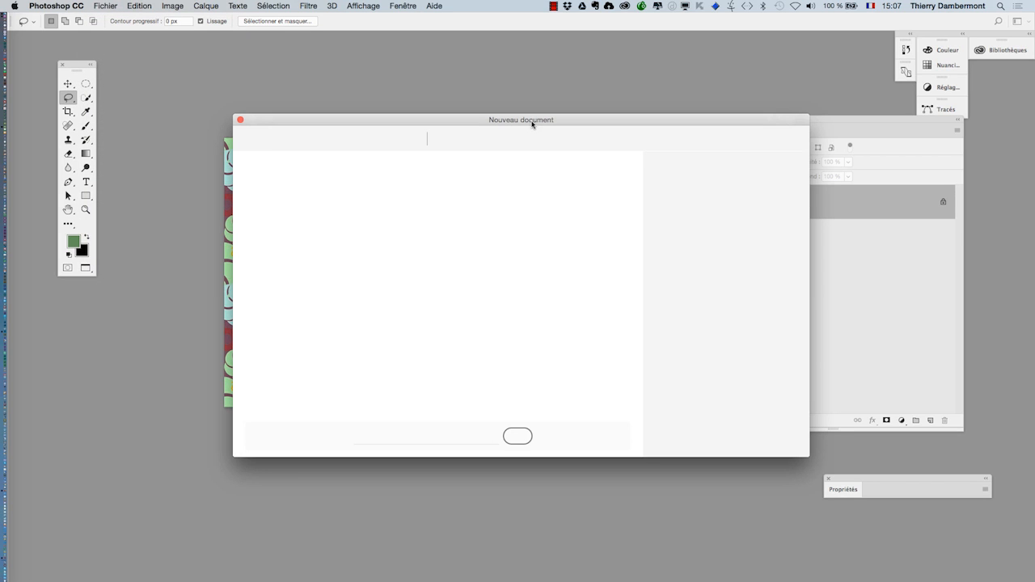
drag(528, 123, 517, 201)
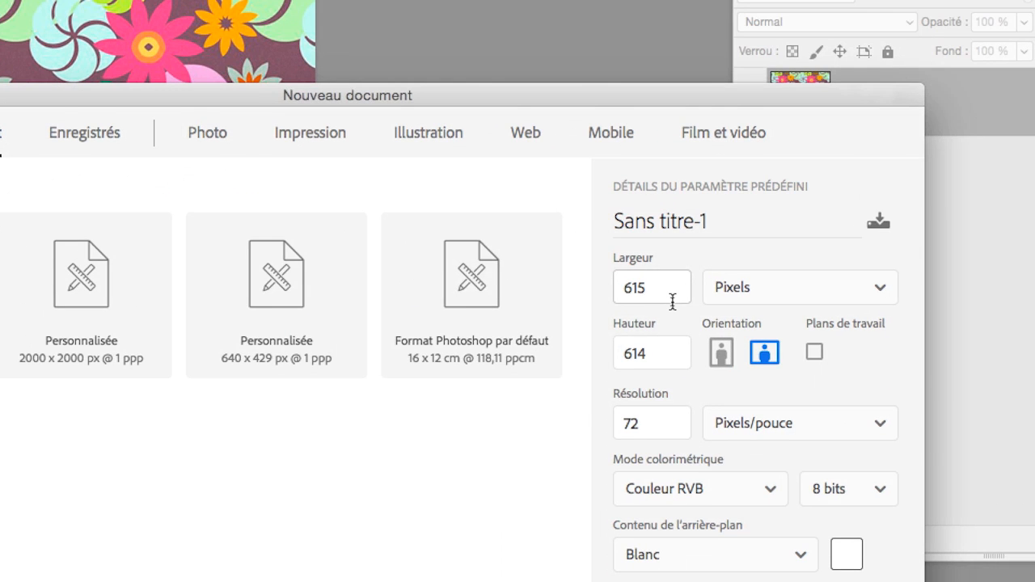
drag(671, 288, 605, 296)
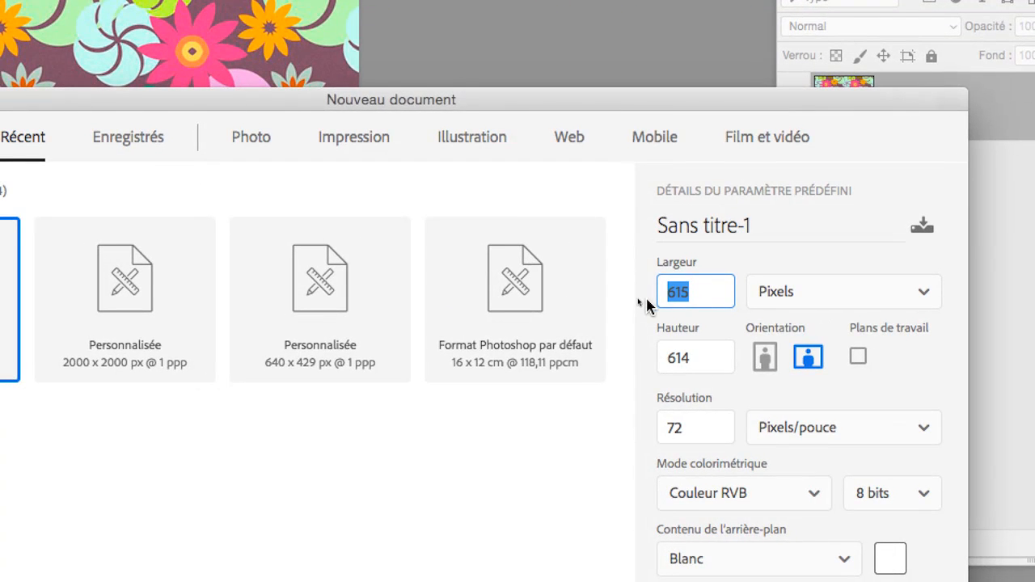
text(2000)
key(Tab)
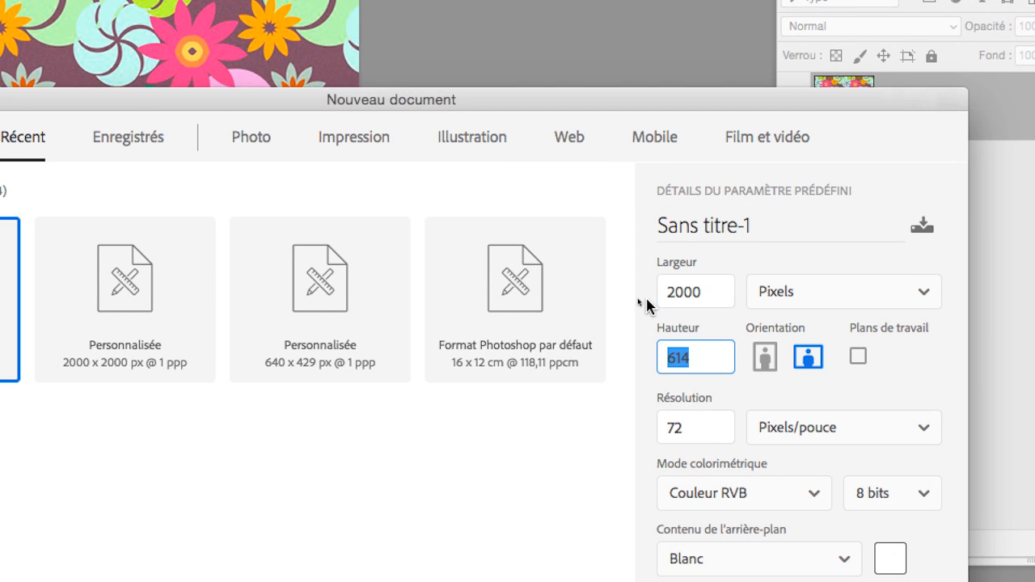
text(2000)
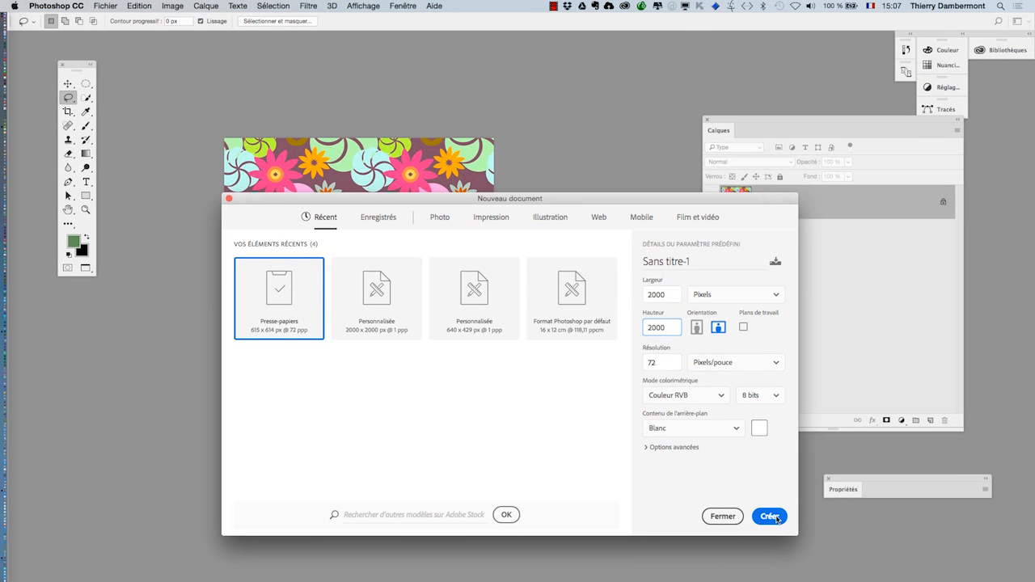
click(771, 517)
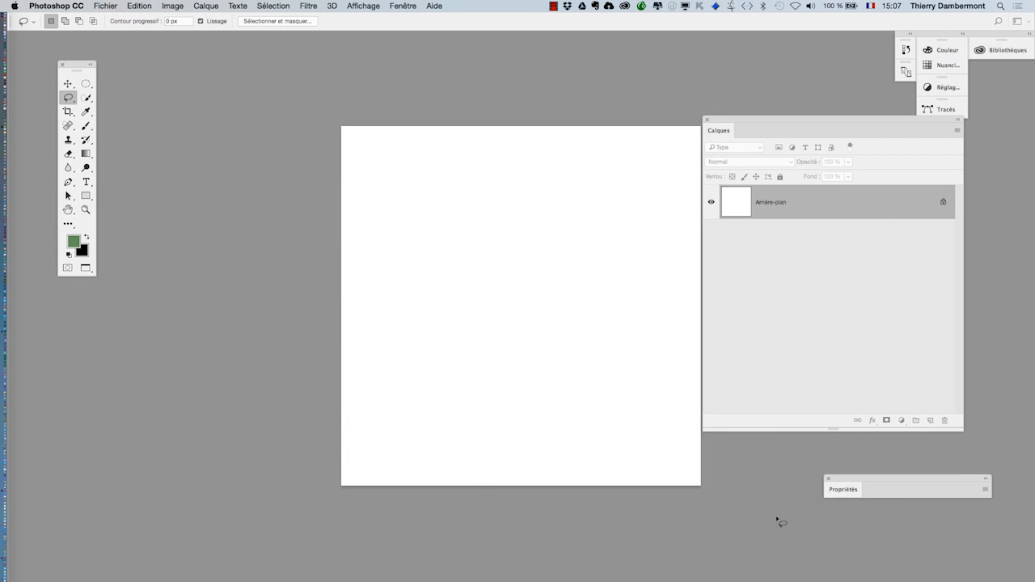
Fill the blank white background with the custom pink and green floral pattern.
drag(409, 221, 266, 189)
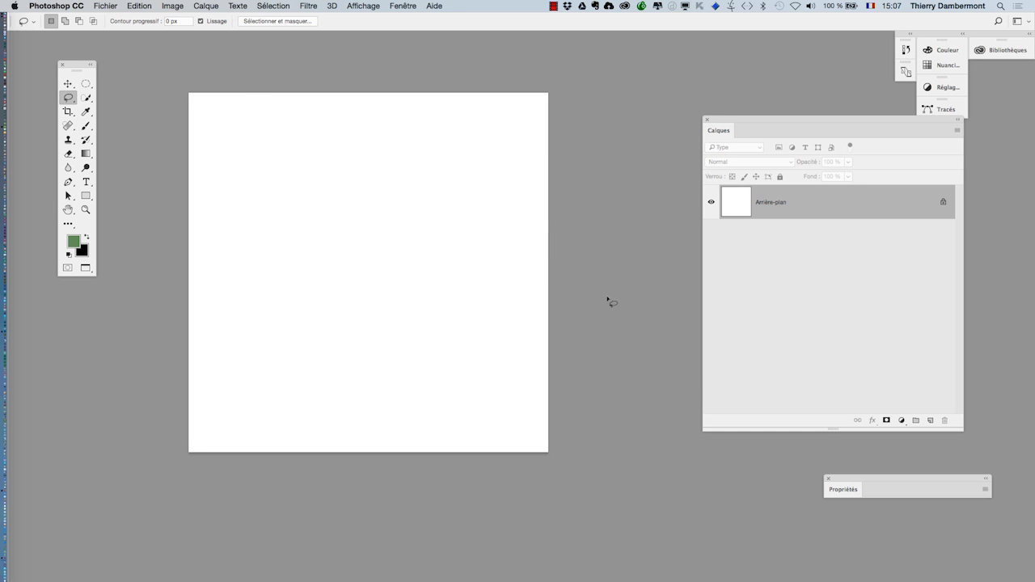
click(140, 5)
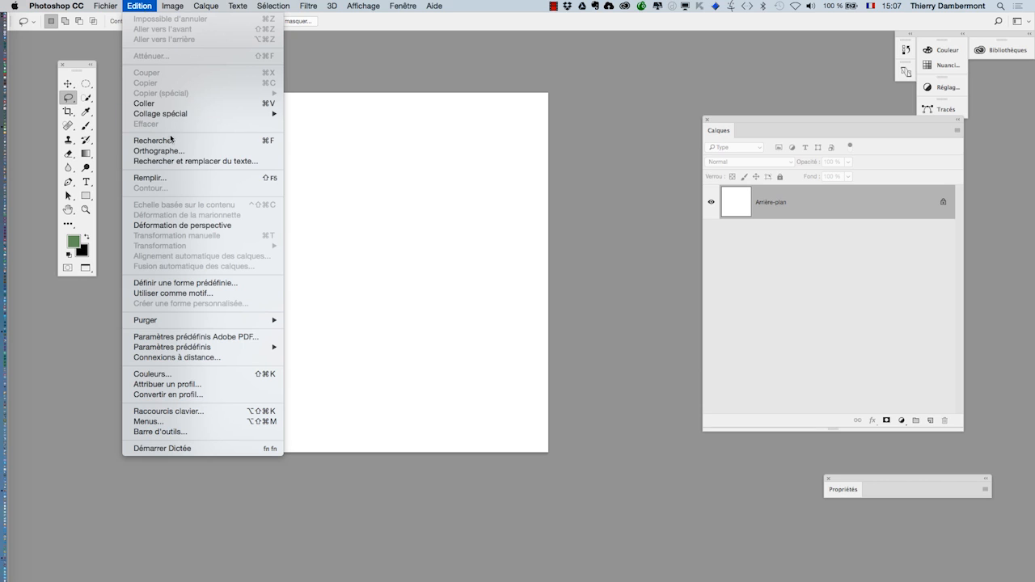
click(166, 177)
click(503, 173)
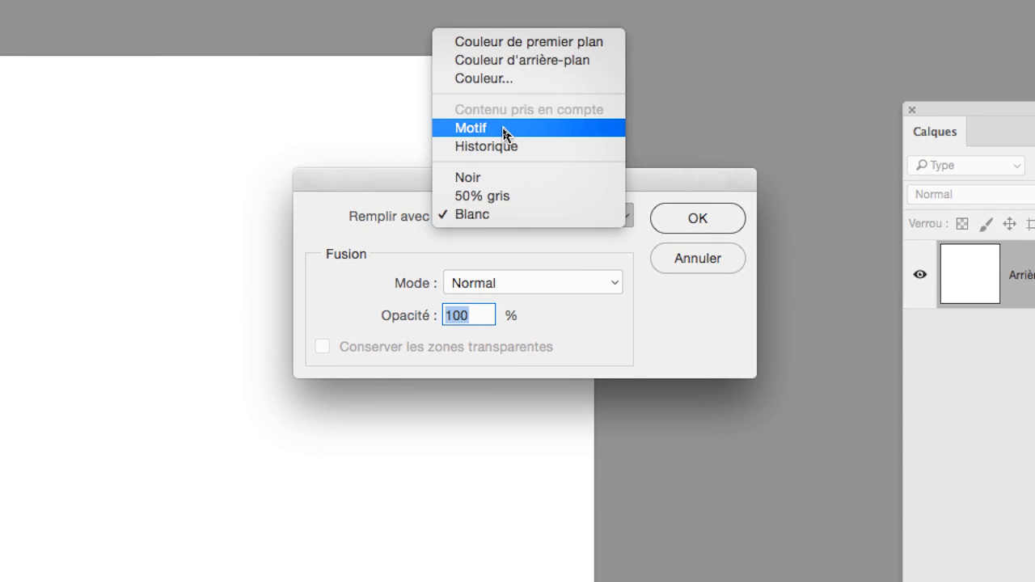
click(503, 129)
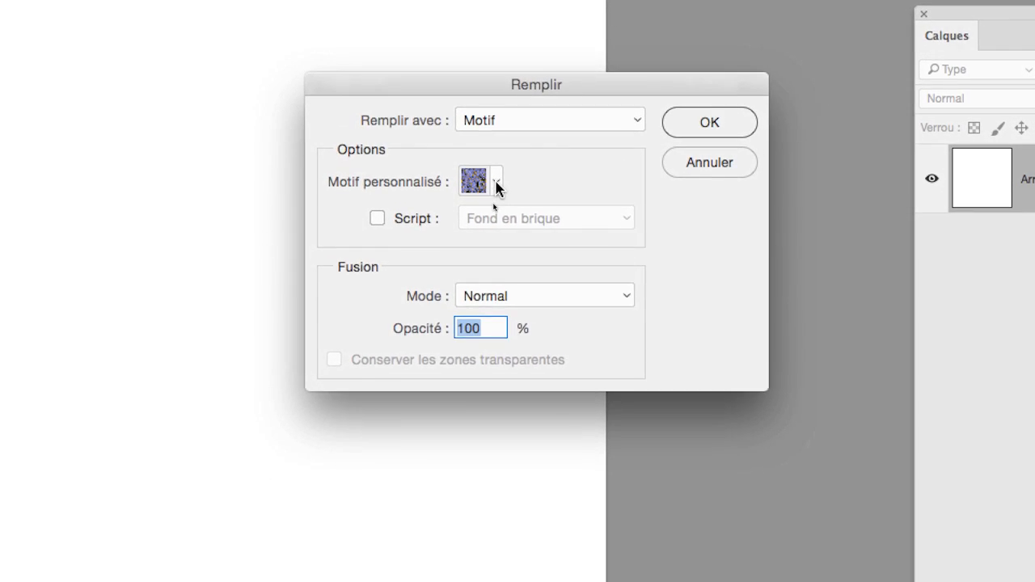
click(496, 183)
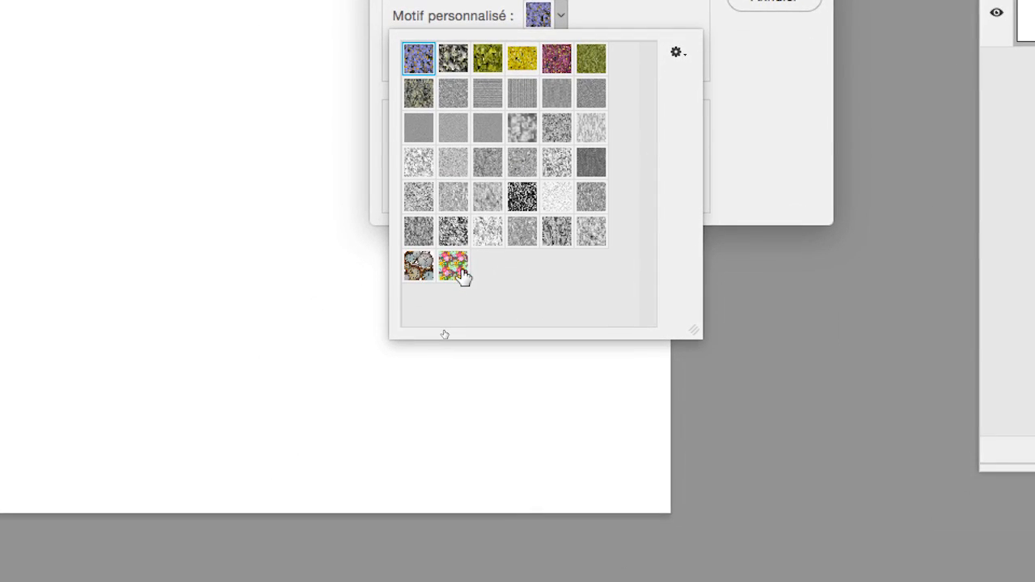
click(391, 434)
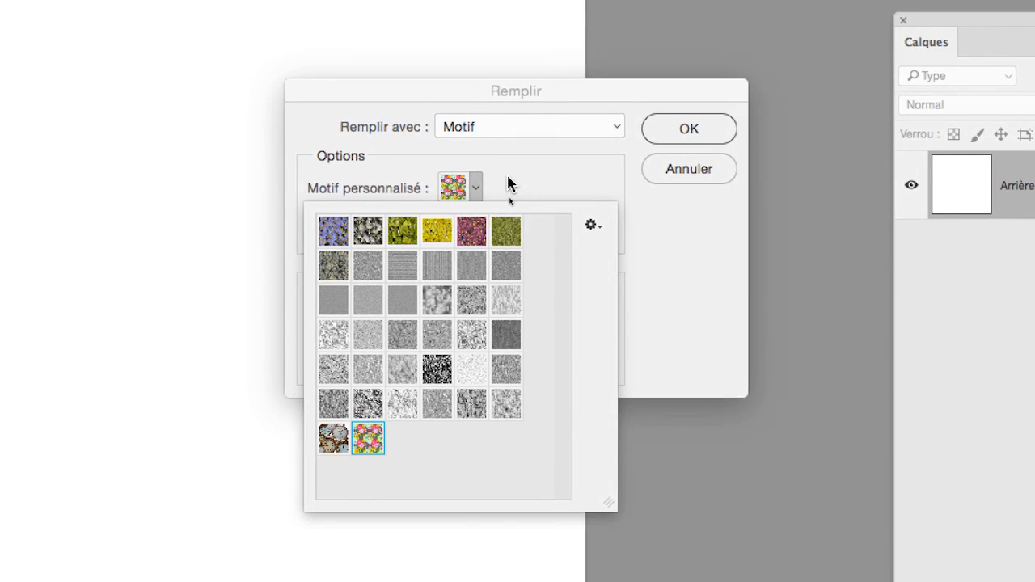
click(475, 186)
click(475, 187)
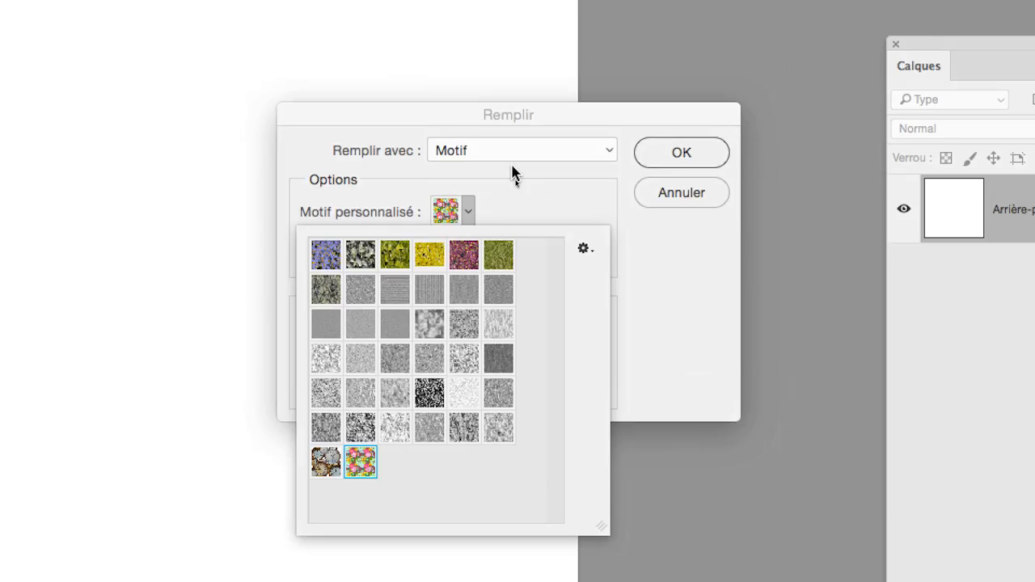
click(515, 173)
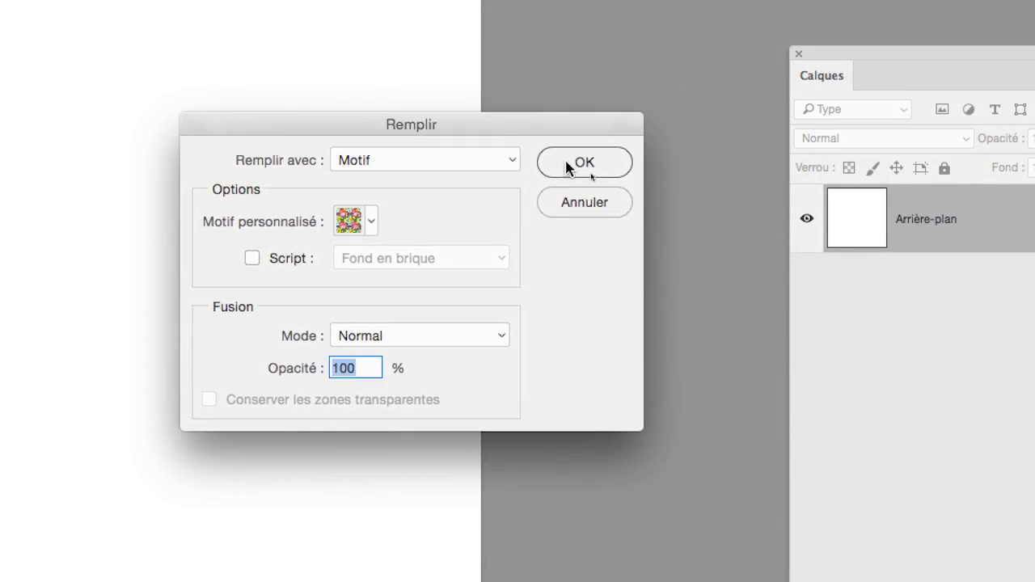
click(663, 154)
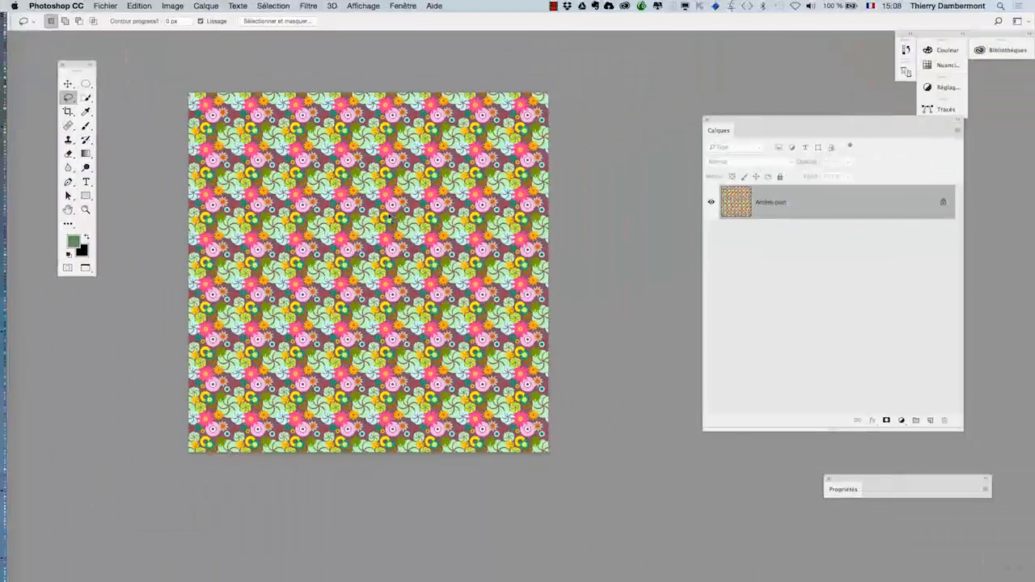
scroll(324, 190, up, 5)
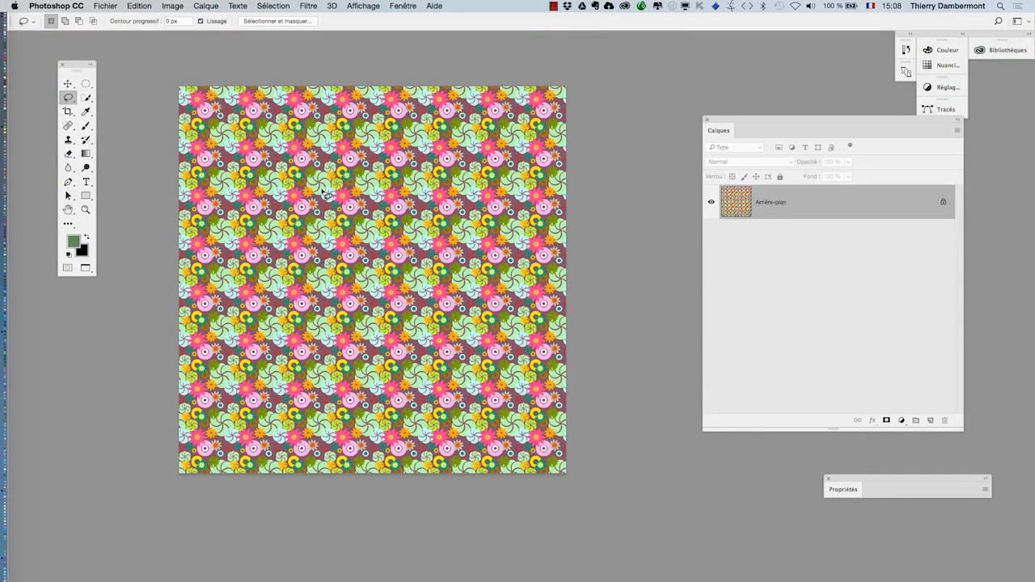
scroll(324, 193, up, 2)
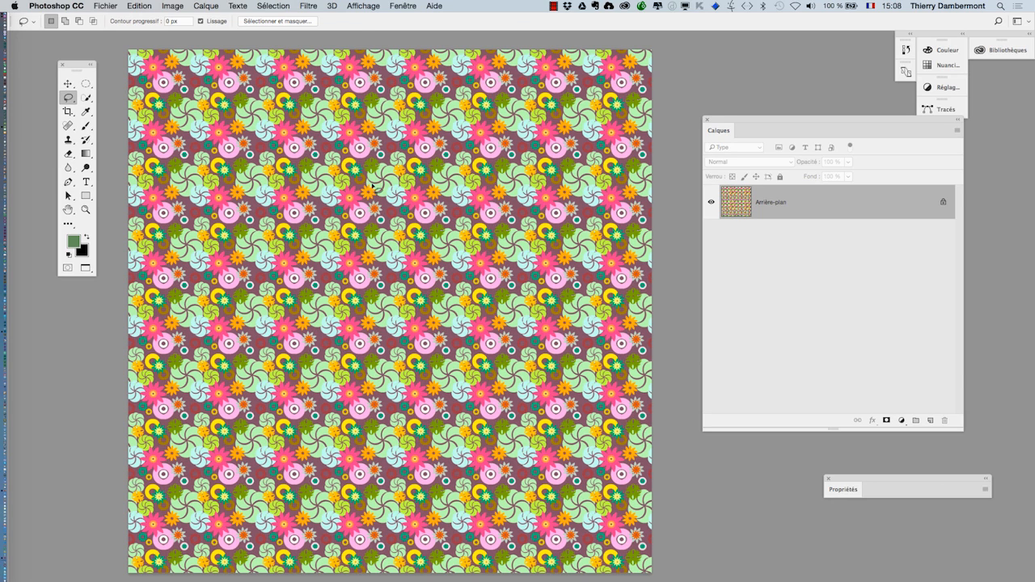
click(210, 4)
mouse_move(244, 134)
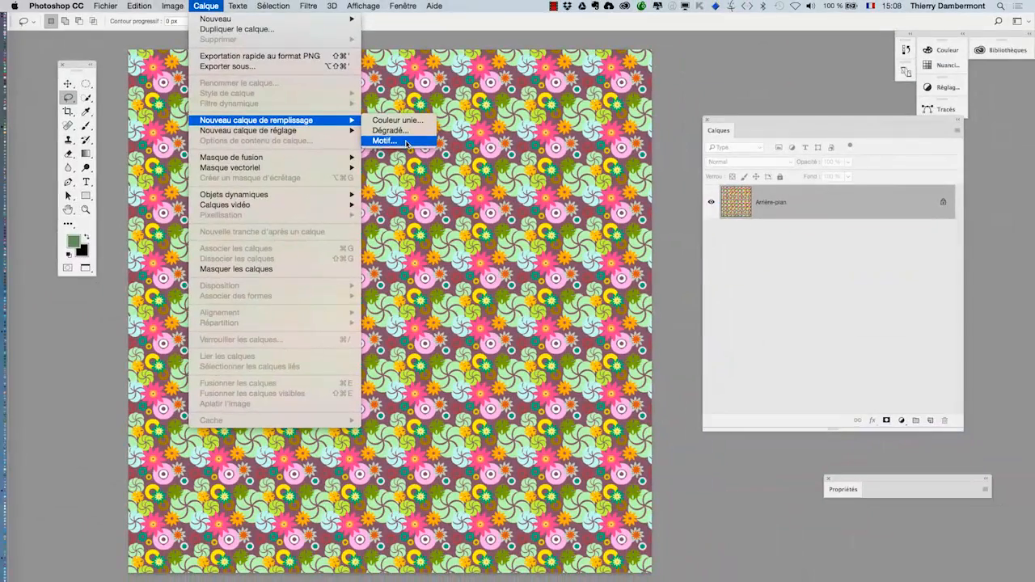
click(369, 144)
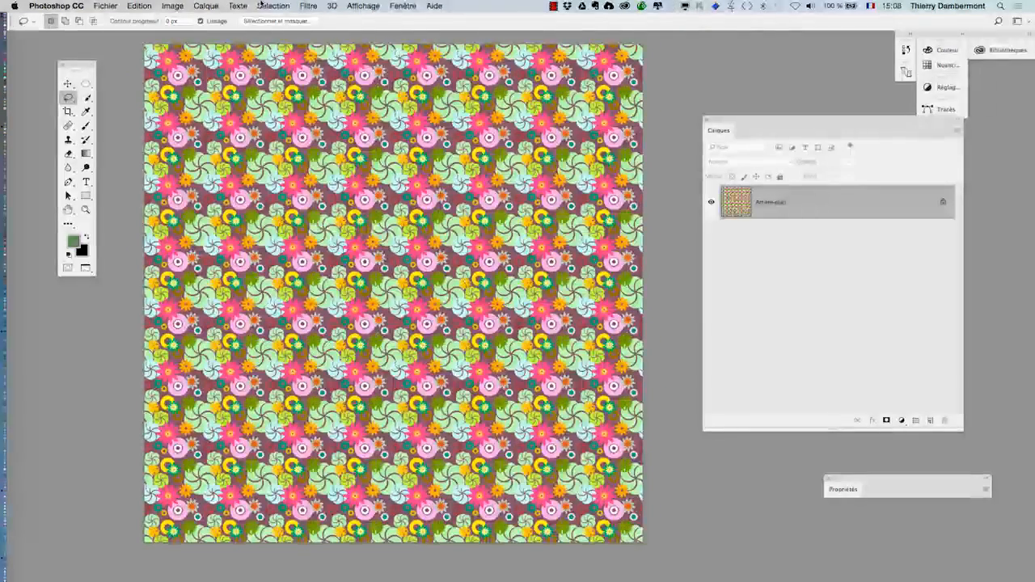
Select and copy the entire patterned canvas, and switch to the Vintage_car_on_Capitol_Hill.psd document.
click(272, 6)
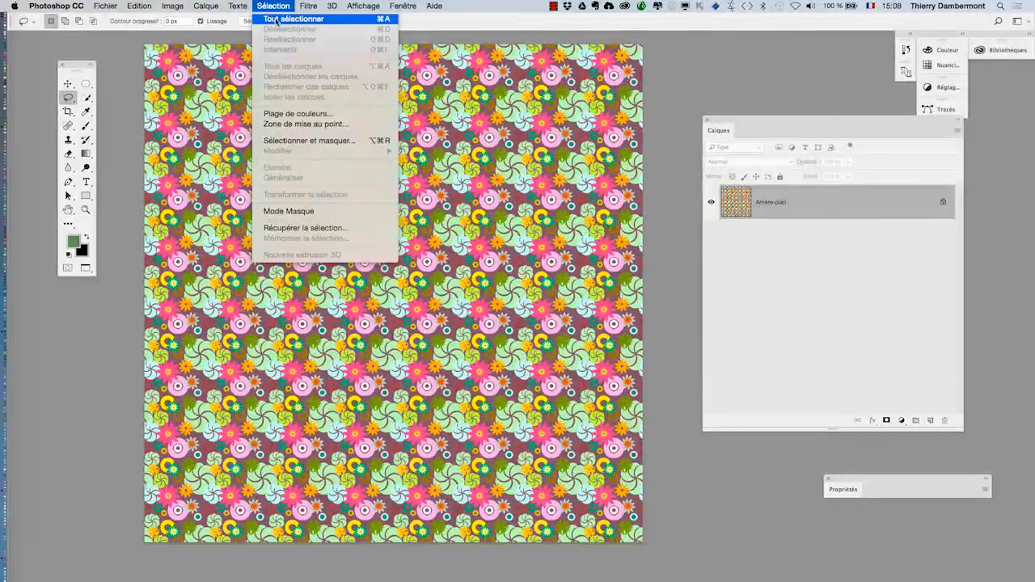
click(276, 19)
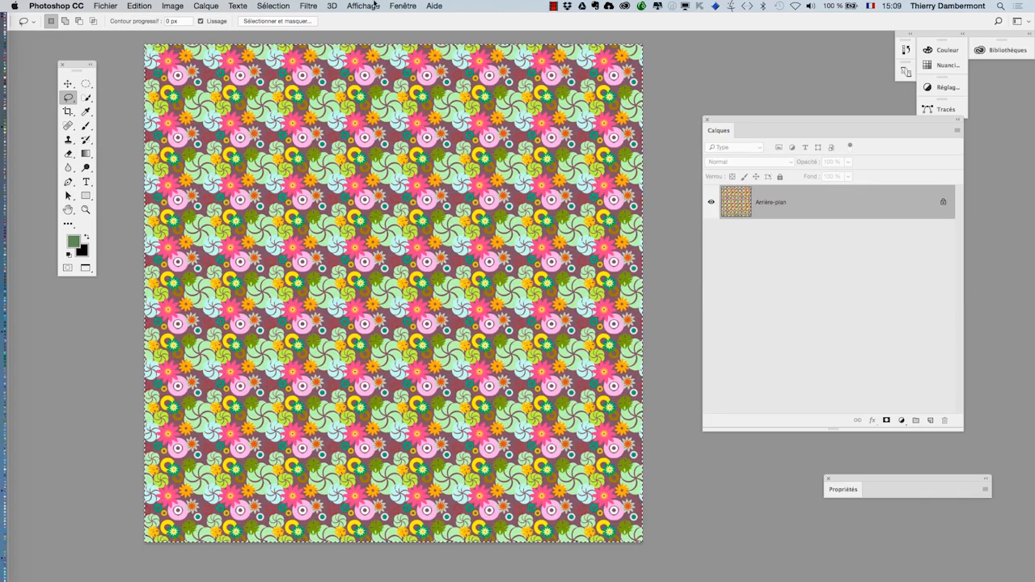
click(404, 6)
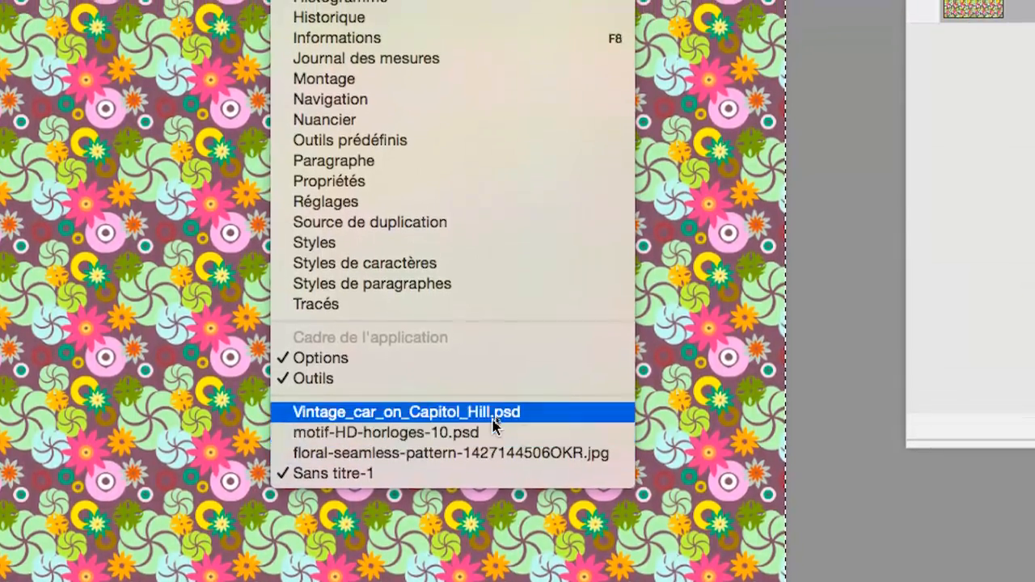
click(495, 396)
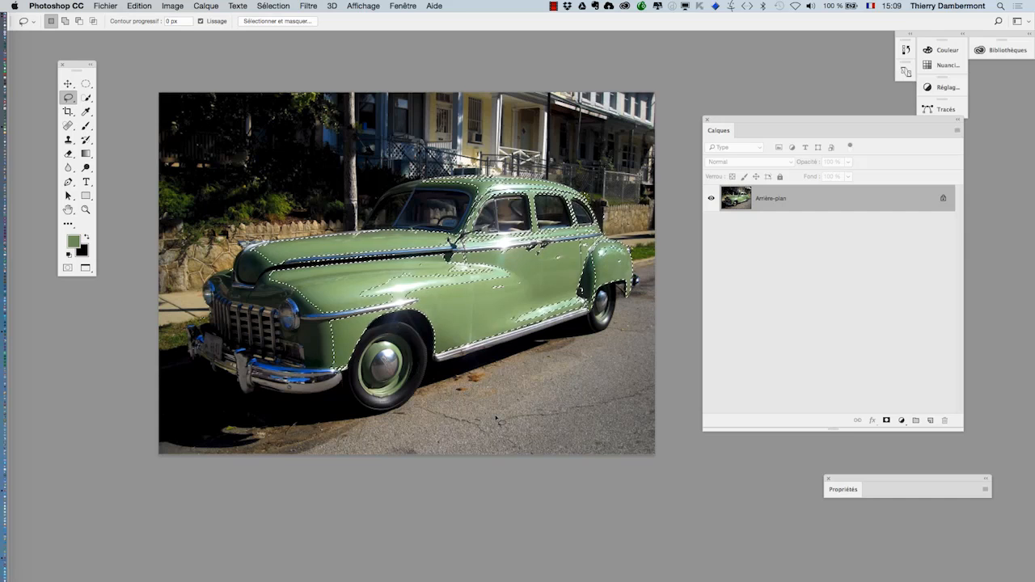
Set the layer thumbnails to the largest size, and tidy the workspace by shrinking the Calques palette and closing Propriétés.
drag(495, 416, 452, 427)
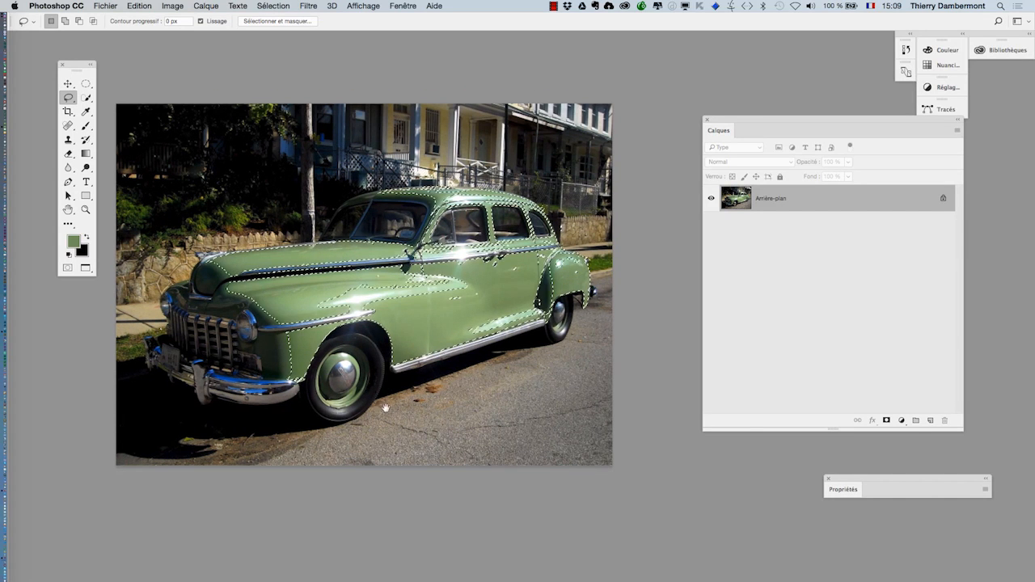
drag(718, 121, 617, 116)
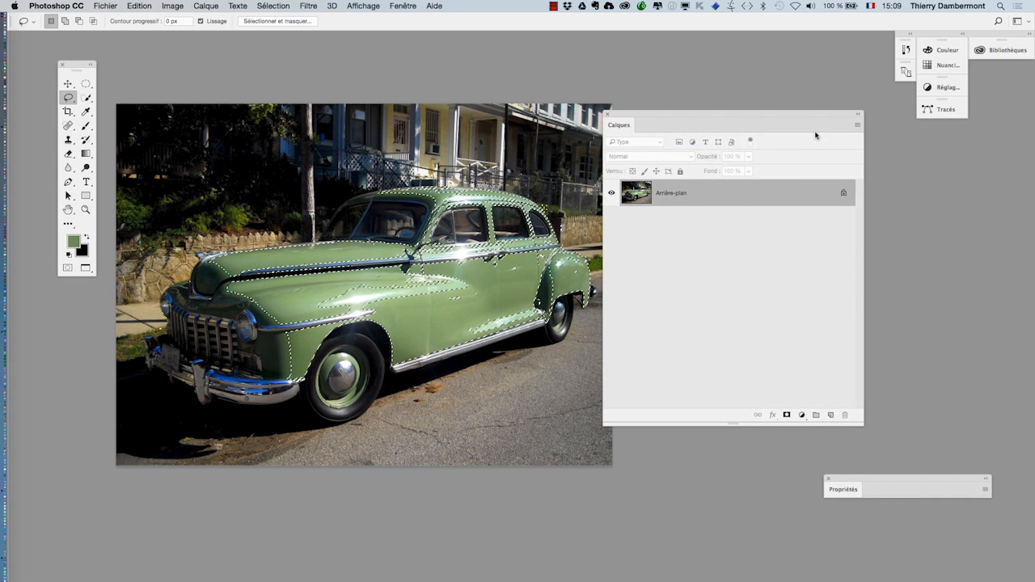
click(857, 126)
click(929, 463)
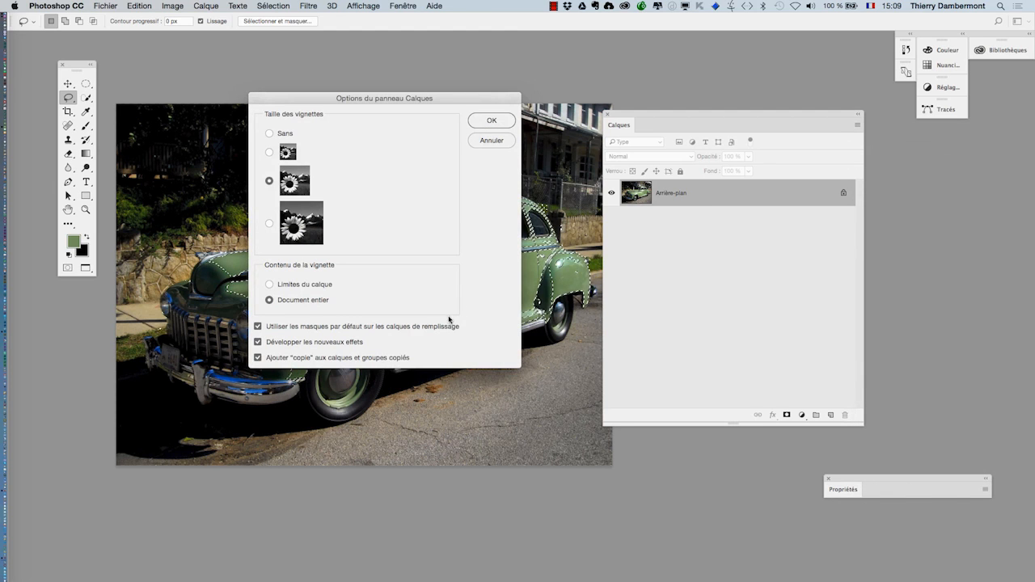
click(483, 122)
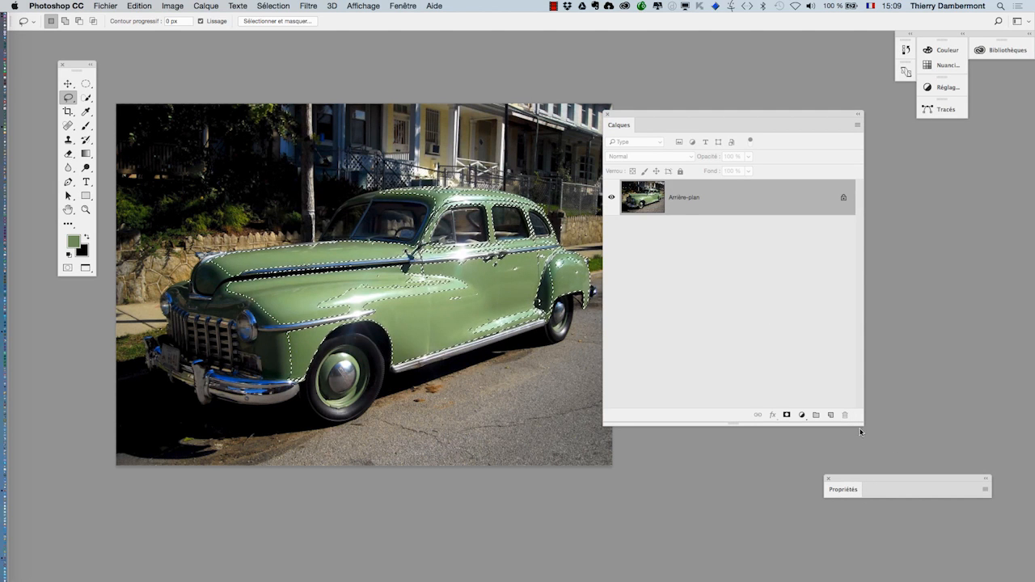
drag(862, 424, 809, 336)
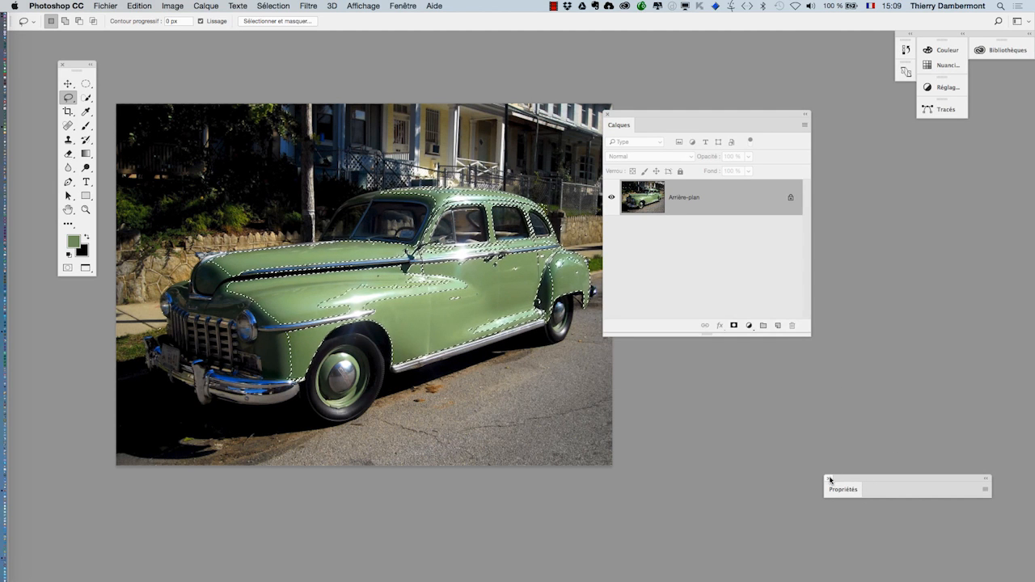
click(828, 478)
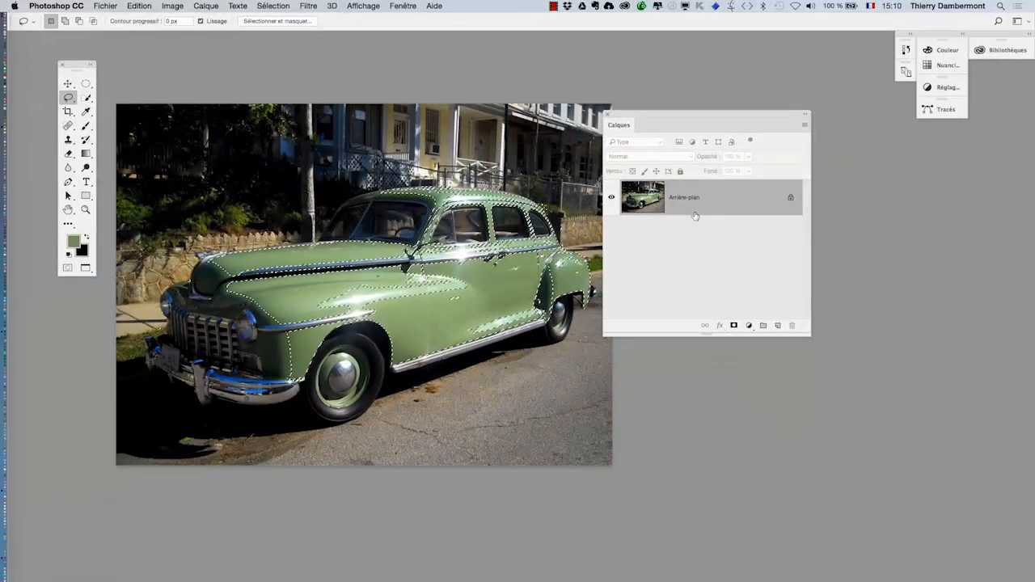
Paste the copied pattern inside the car body selection with Coller dedans, accepting the colour profile conversion.
click(129, 5)
mouse_move(186, 114)
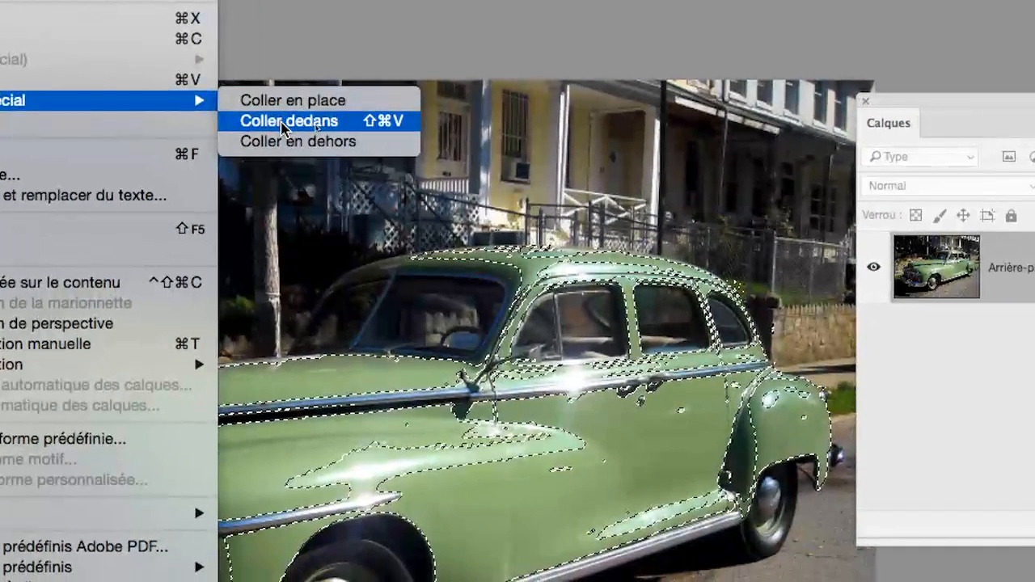
click(284, 122)
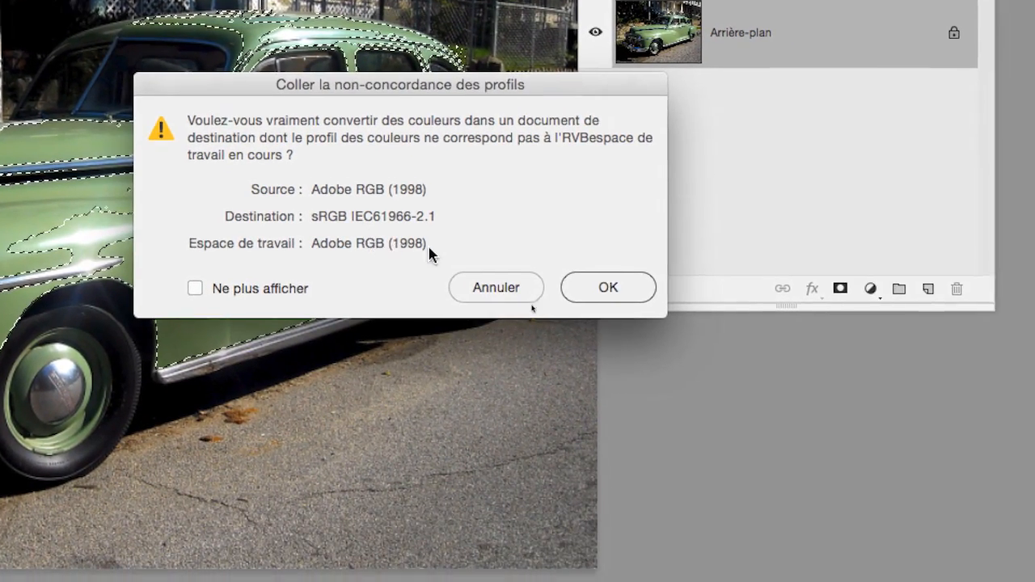
click(590, 290)
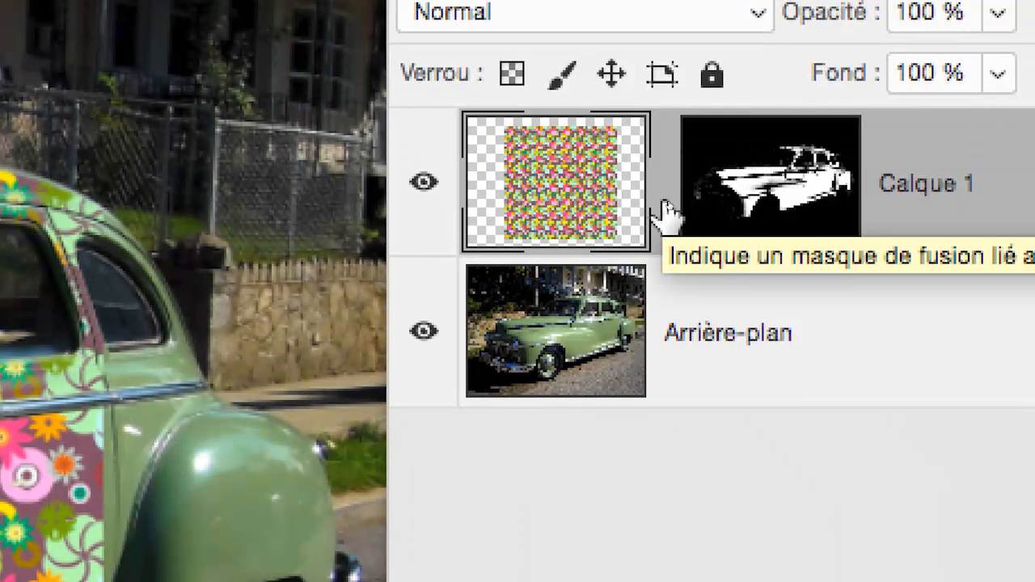
Link the pattern layer to its mask, unlink them again, and make the mask active.
click(662, 204)
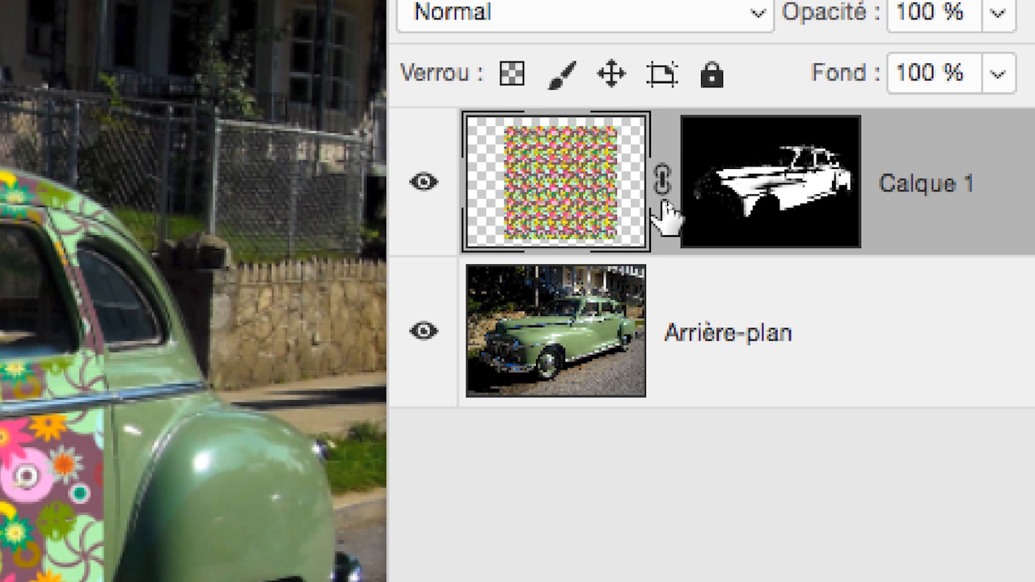
click(663, 202)
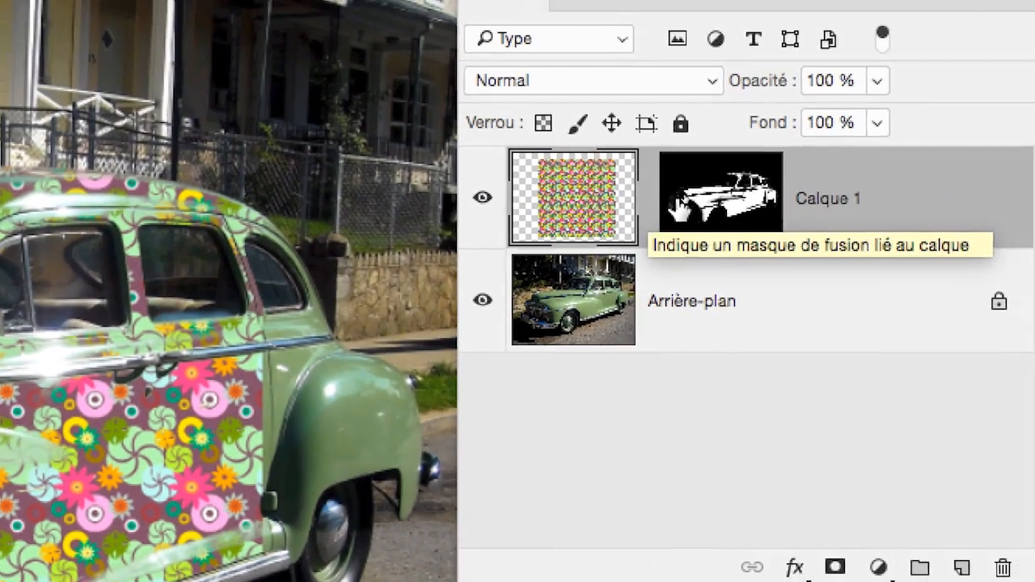
click(677, 203)
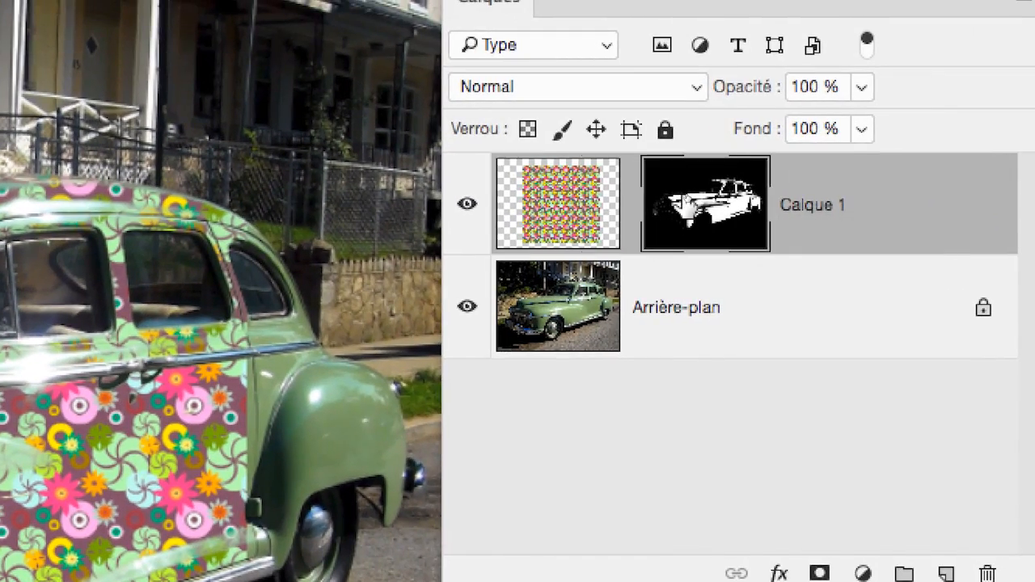
Make the pattern content active instead of its mask, and reposition the pattern inside the car body with the Move tool.
click(545, 212)
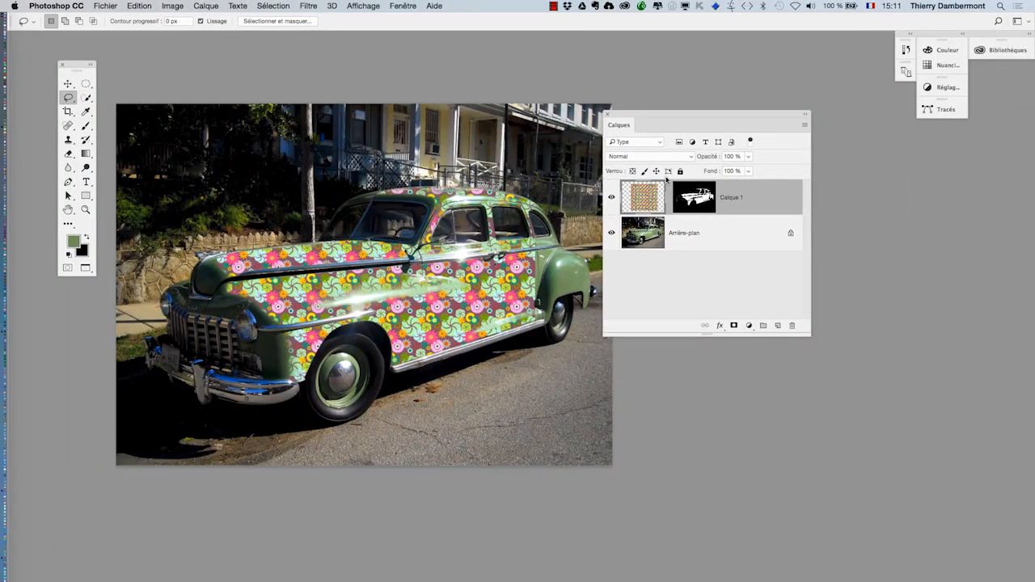
drag(637, 122, 757, 125)
key(v)
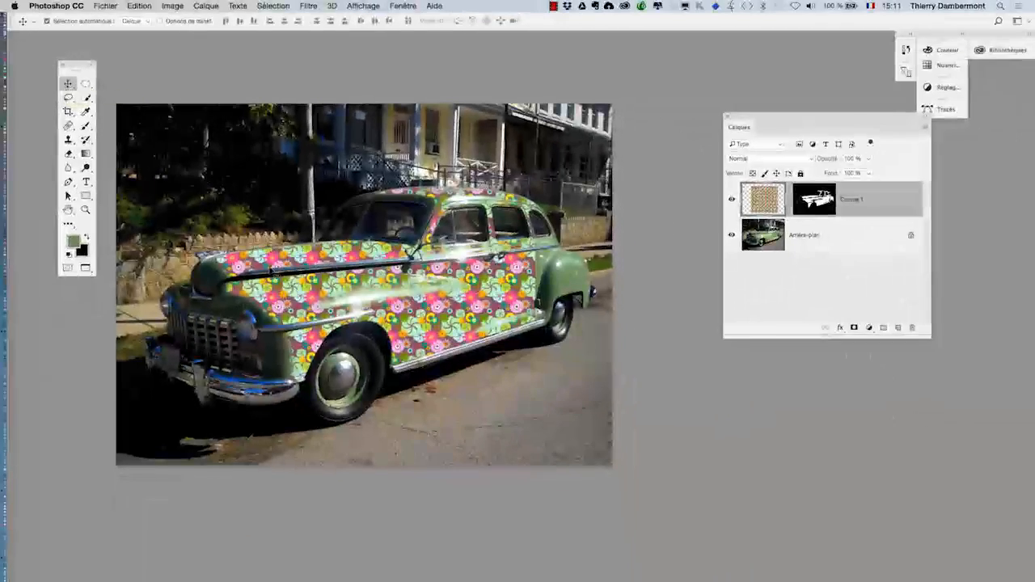
drag(238, 289, 184, 289)
drag(260, 345, 428, 299)
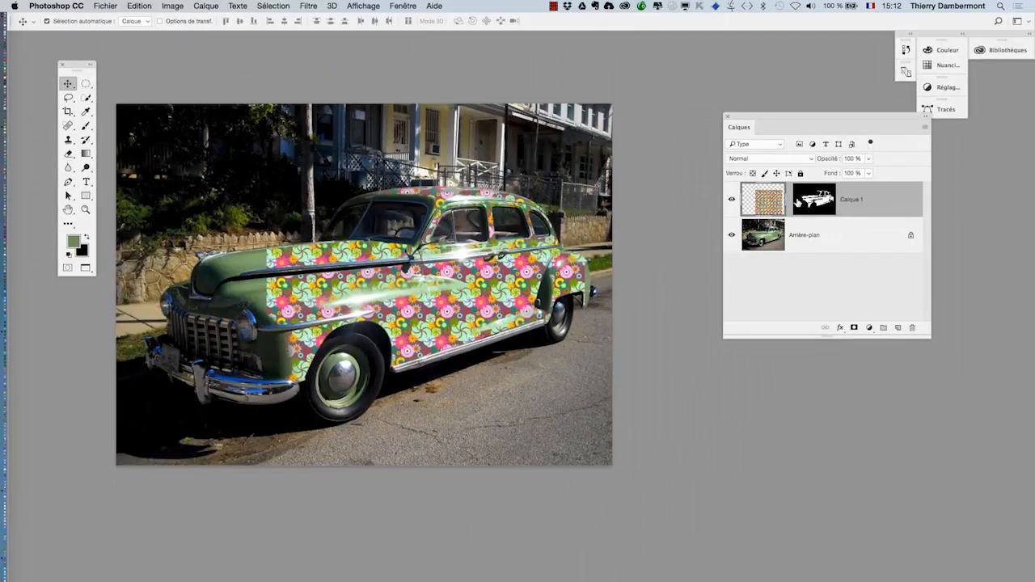
Try other positions for the pattern layer, undo one move, and shift the pattern slightly towards the front of the car.
click(787, 202)
drag(399, 313, 260, 172)
drag(257, 215, 248, 235)
key(ctrl+z)
mouse_move(485, 303)
mouse_down()
mouse_move(437, 311)
mouse_move(368, 278)
mouse_move(461, 301)
mouse_move(417, 279)
mouse_move(468, 305)
mouse_up()
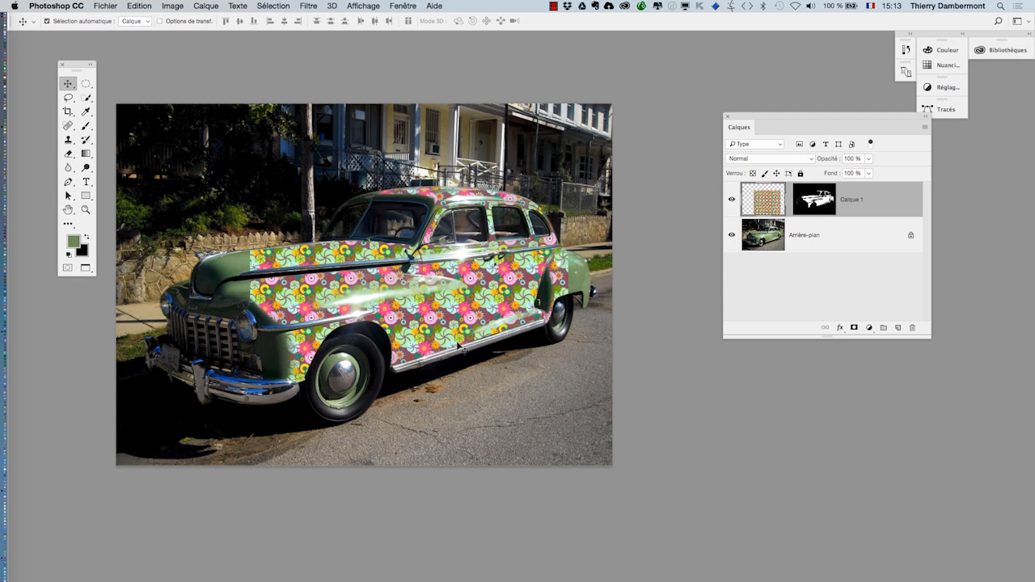
Try to enlarge the pattern layer to 158,75 % with Free Transform.
key(super)
scroll(470, 317, down, 4)
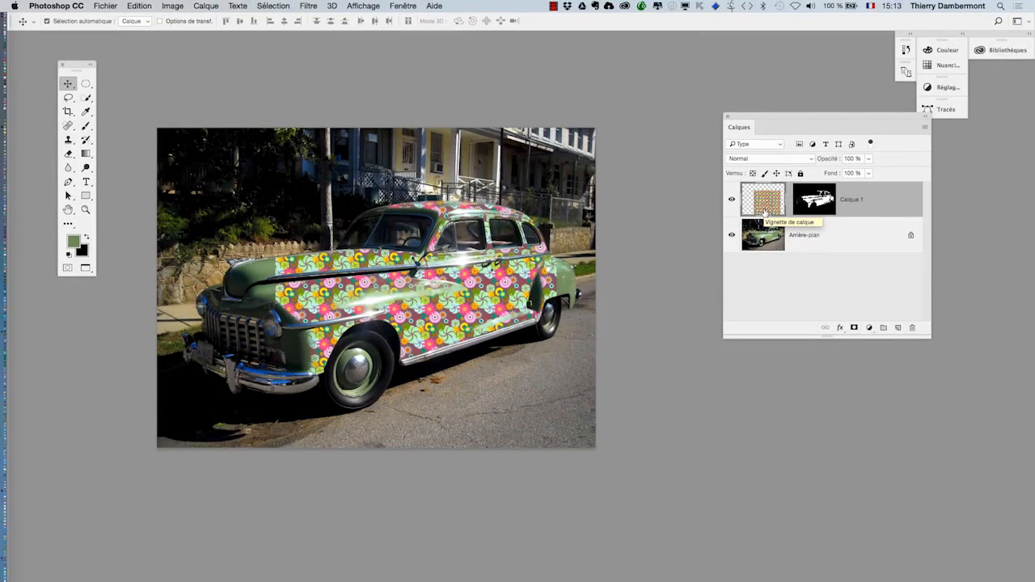
key(super+t)
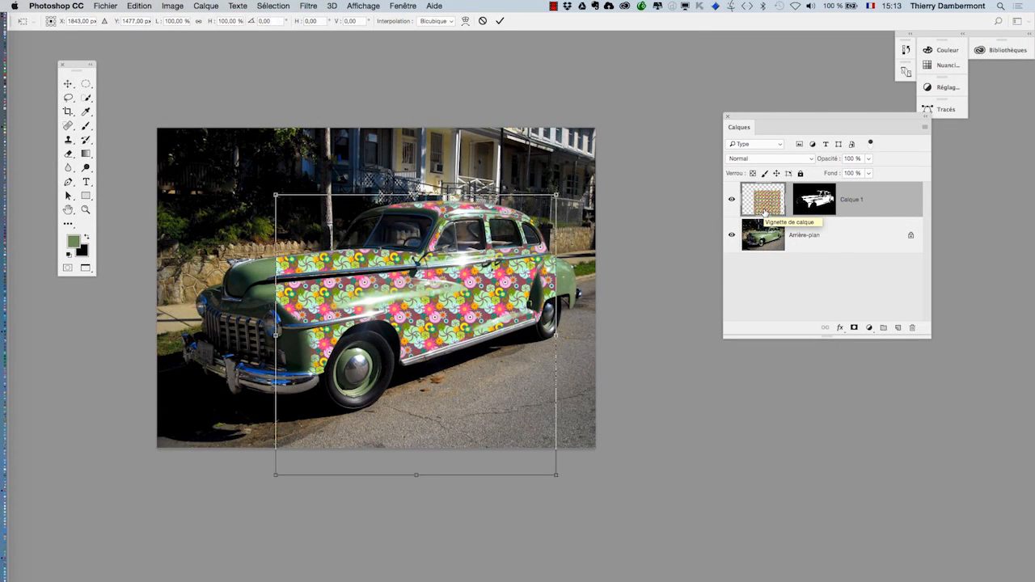
scroll(315, 428, down, 2)
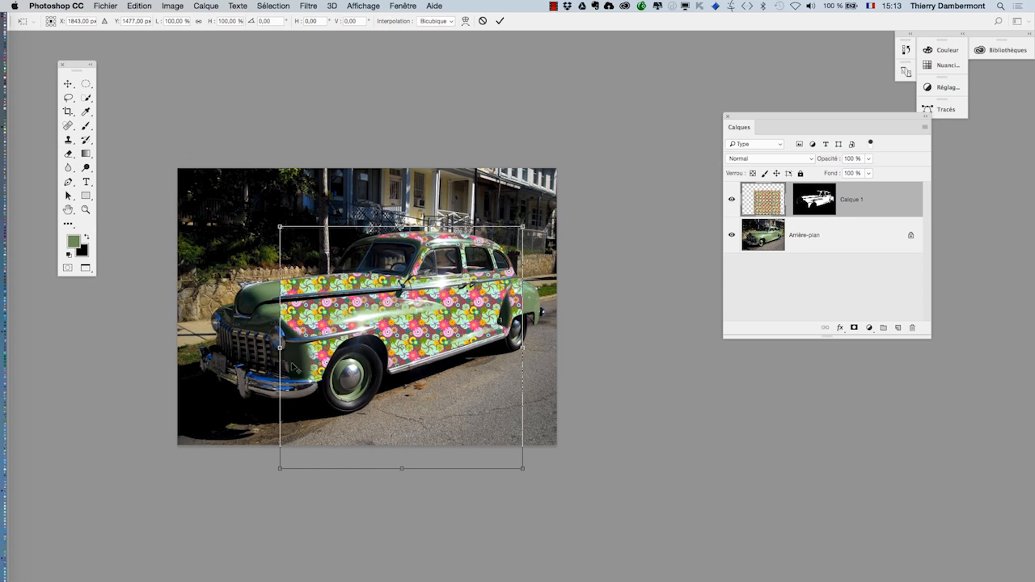
drag(280, 227, 193, 139)
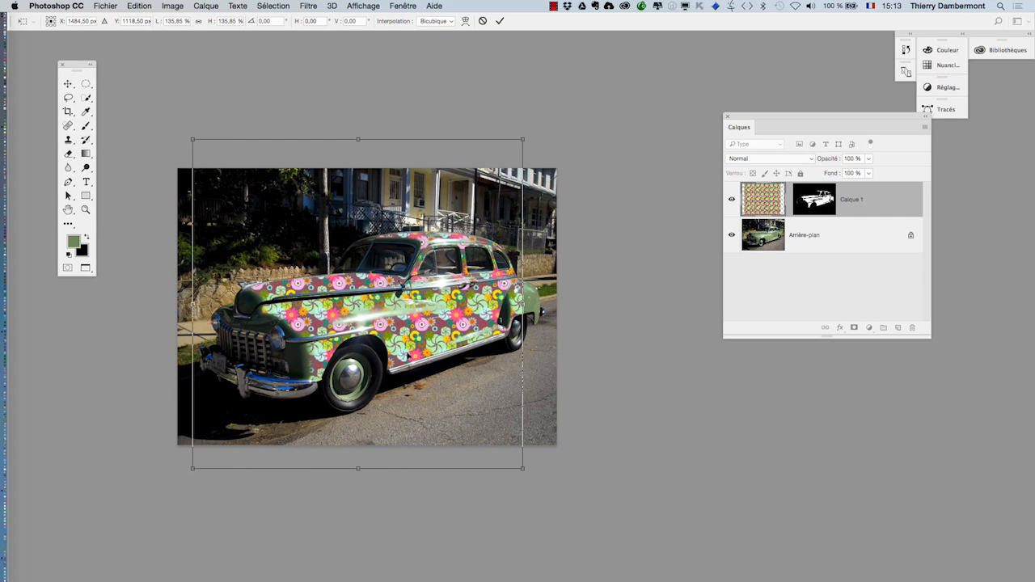
drag(523, 468, 578, 524)
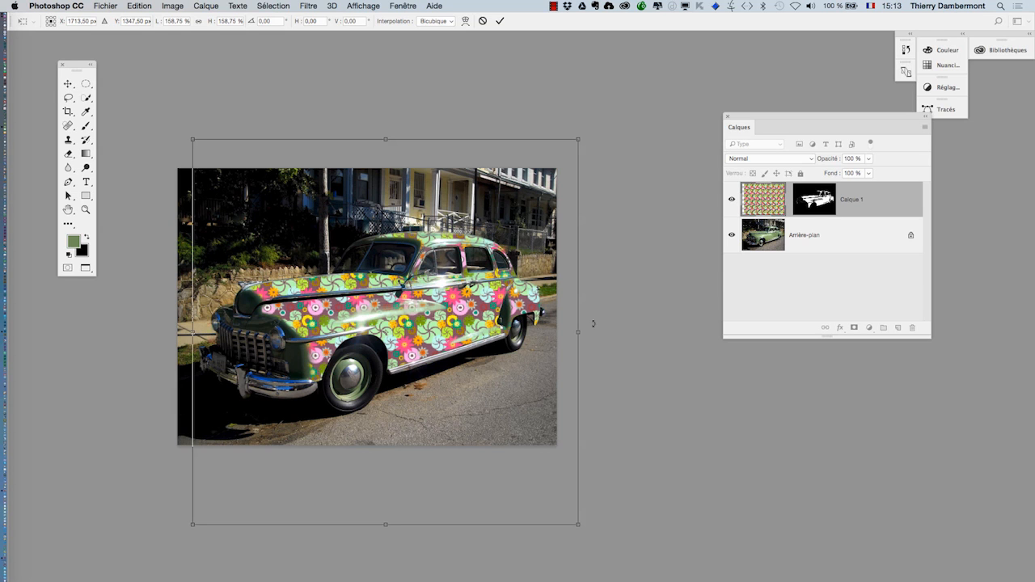
key(Return)
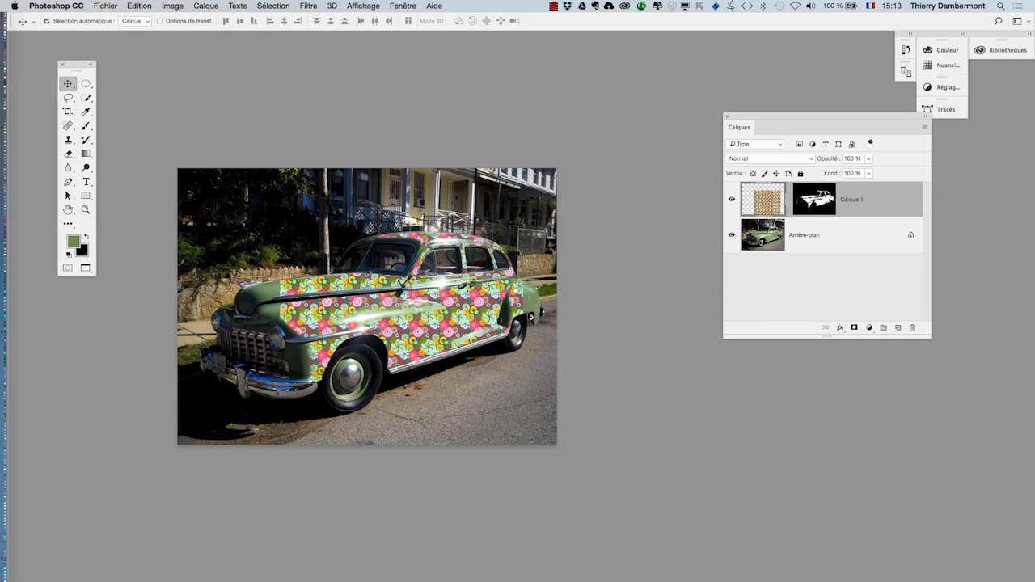
Duplicate the Calque 1 layer and delete the copy's layer mask without applying it.
scroll(461, 313, up, 3)
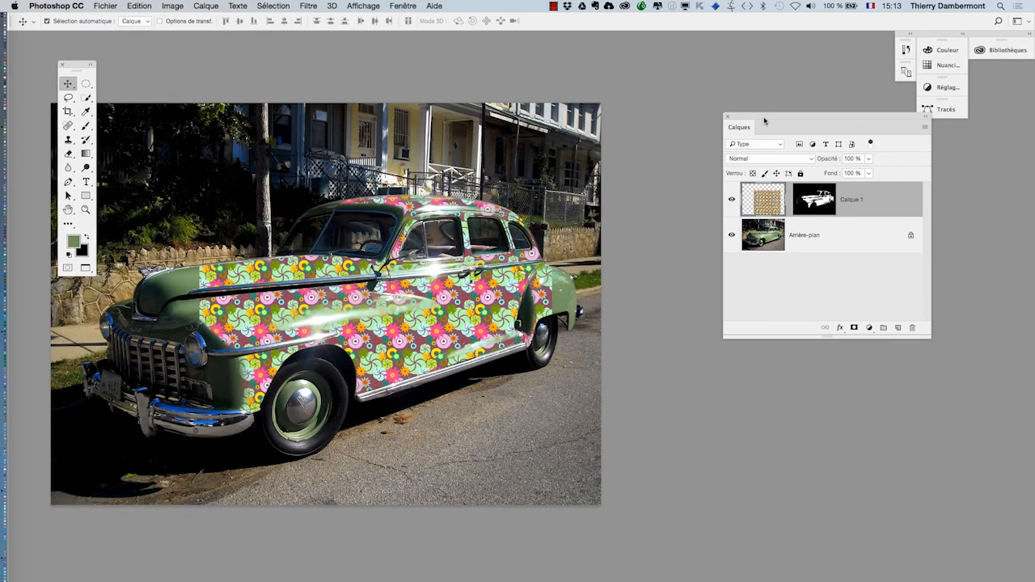
drag(764, 121, 630, 163)
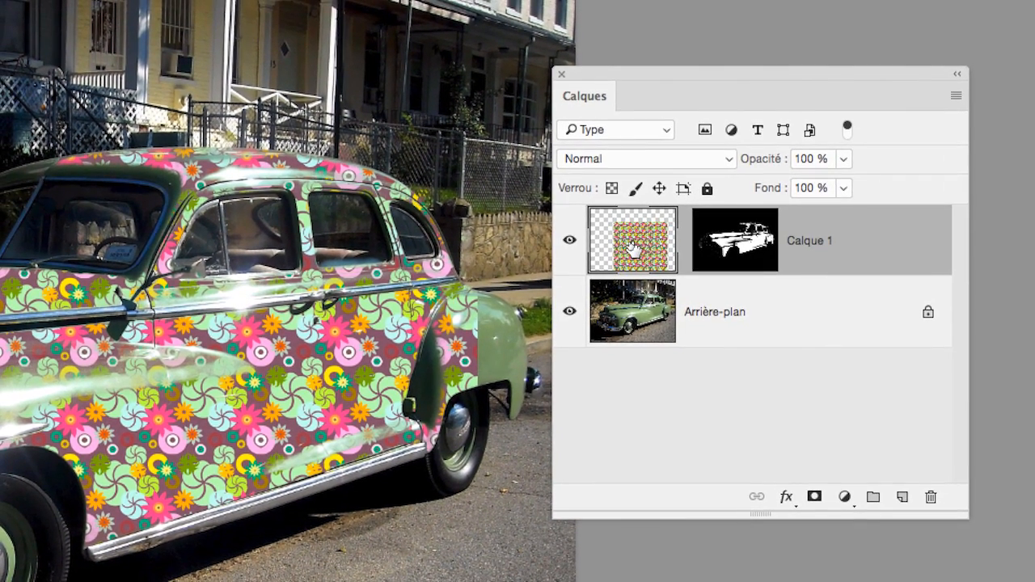
drag(633, 248, 787, 357)
drag(687, 284, 797, 421)
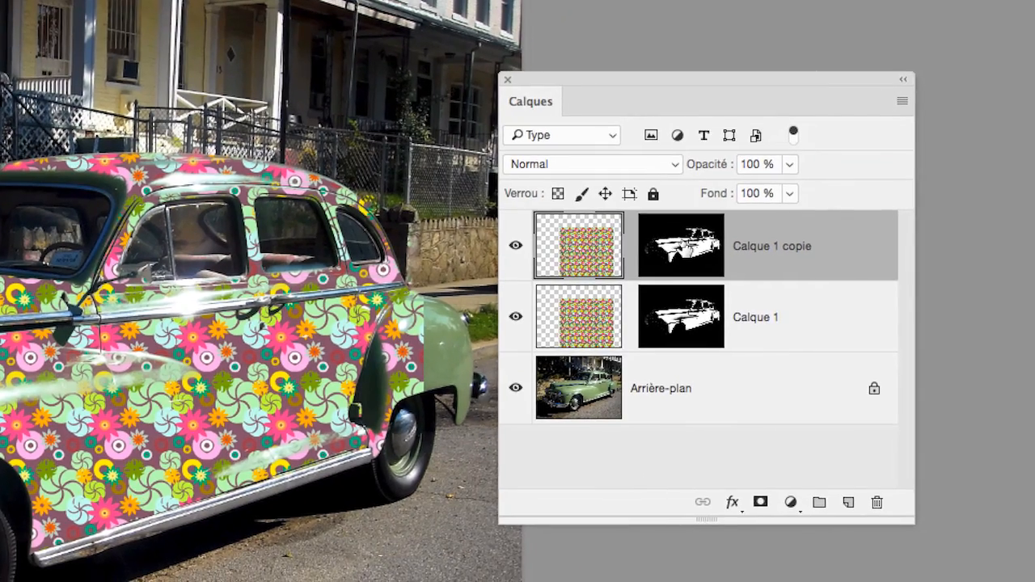
drag(678, 232, 868, 500)
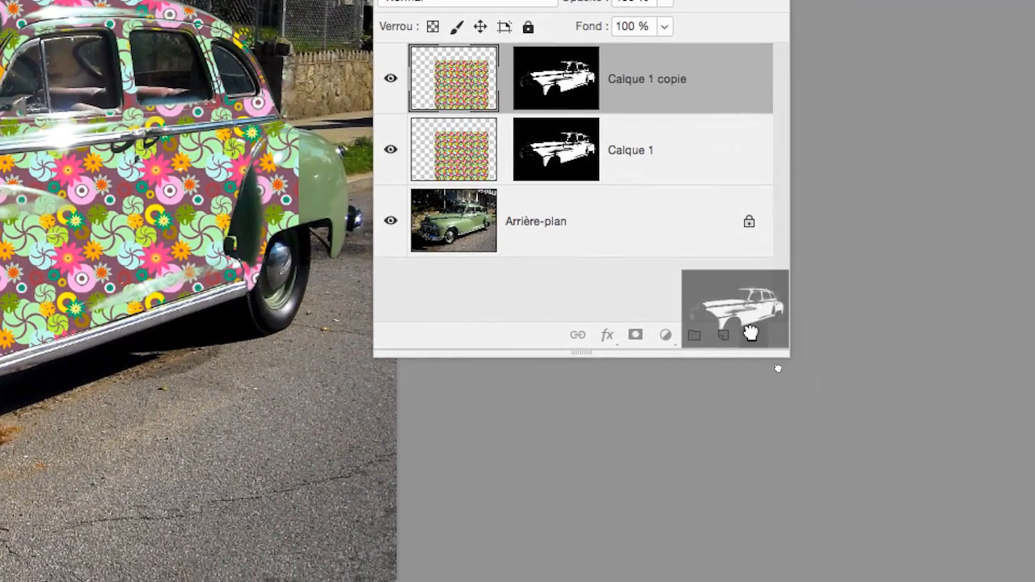
drag(750, 332, 751, 334)
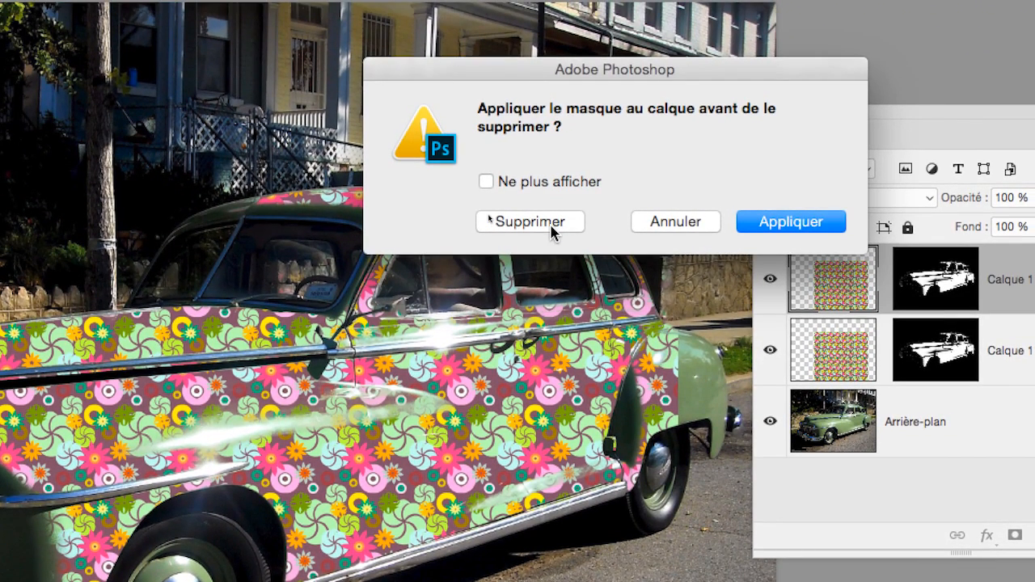
click(551, 228)
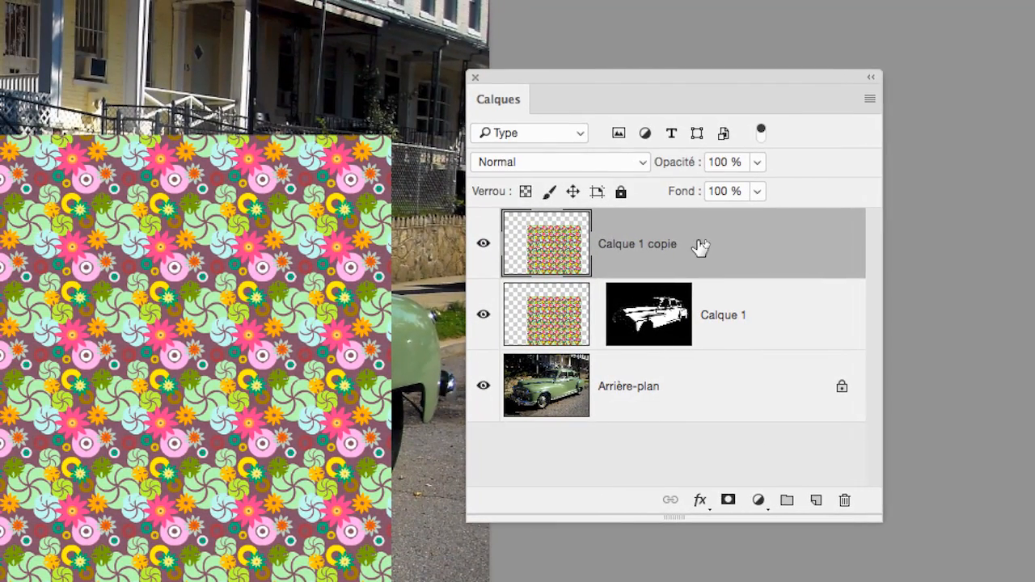
Convert Calque 1 copie to a smart object and move the layer mask from Calque 1 onto it.
right_click(700, 247)
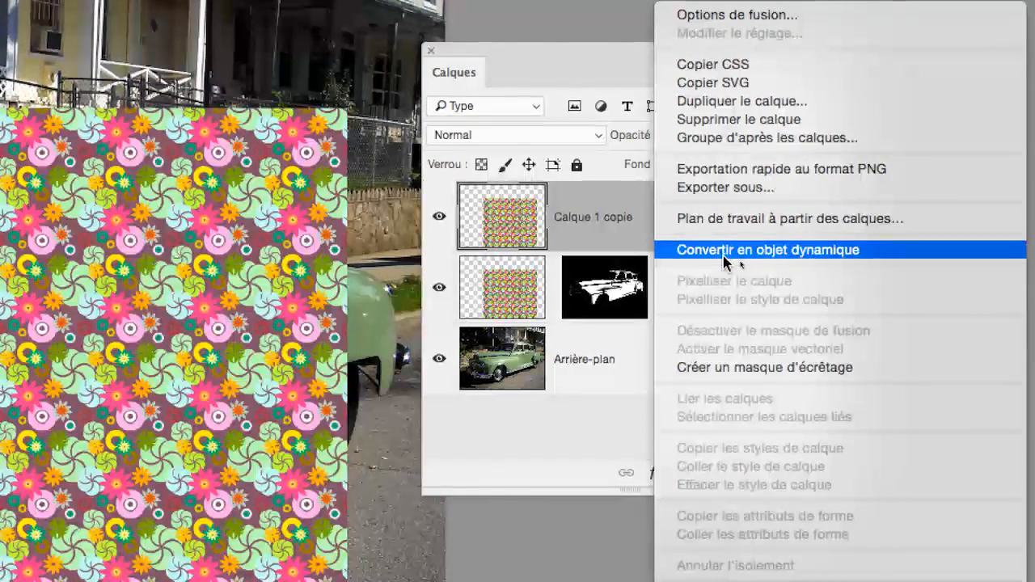
click(725, 261)
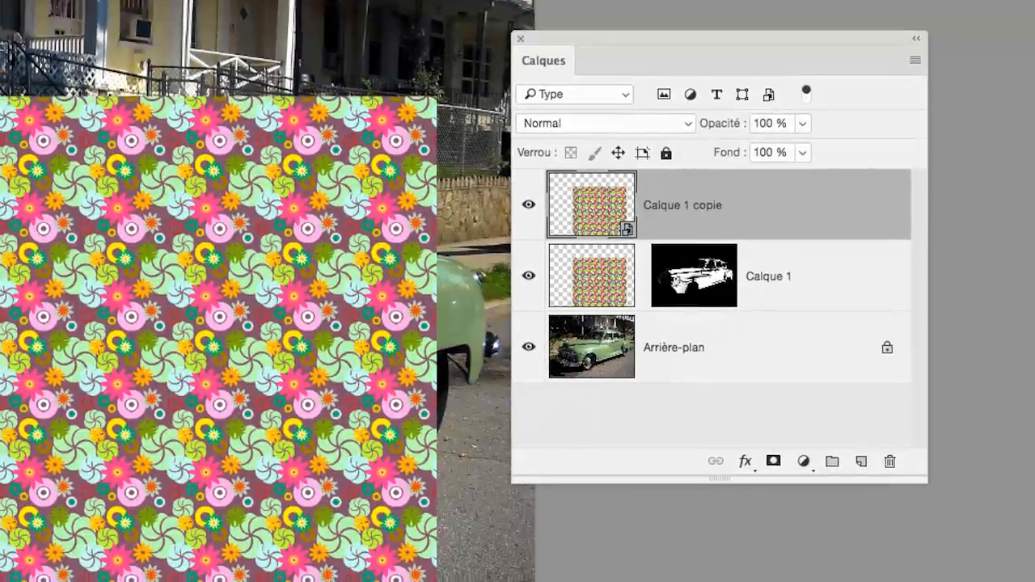
drag(694, 275, 676, 249)
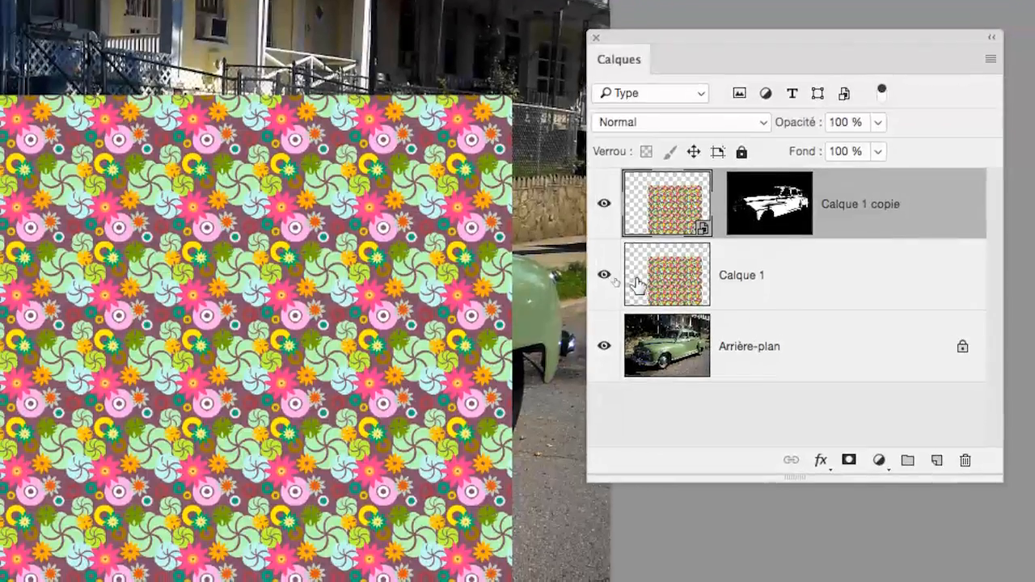
Delete the original Calque 1 layer, and make the smart object's content active rather than its mask.
drag(638, 285, 864, 367)
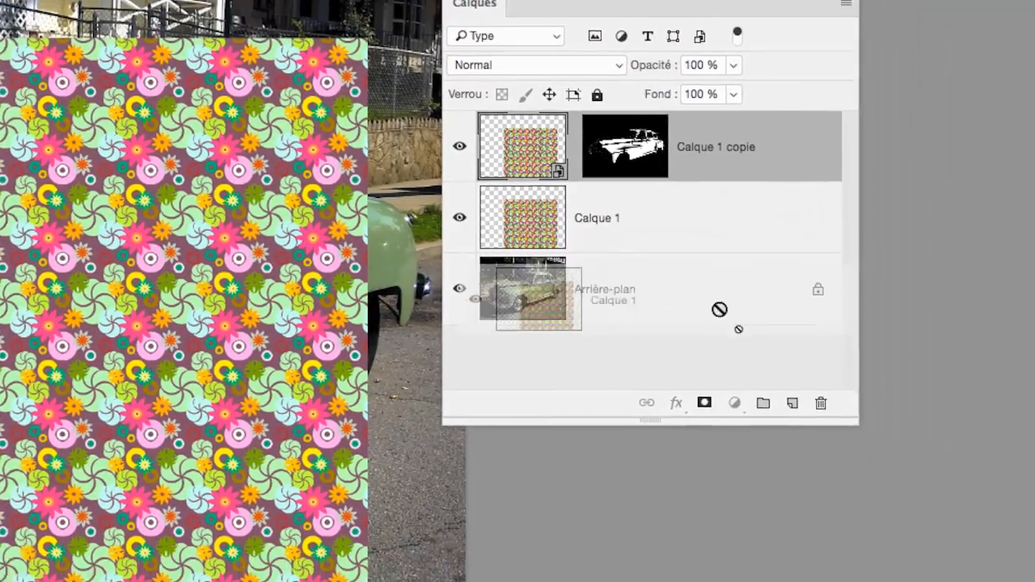
drag(720, 310, 821, 403)
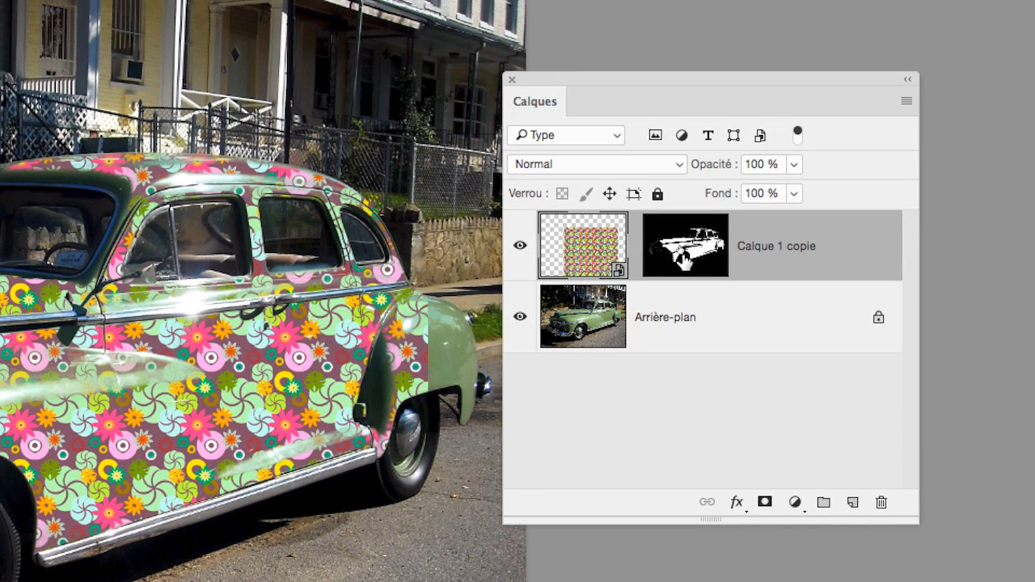
click(744, 254)
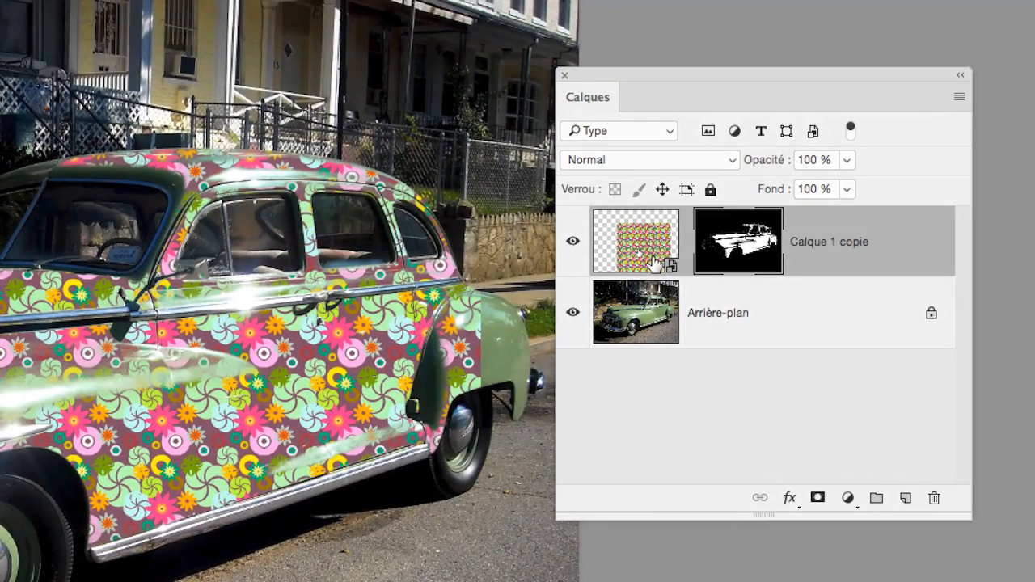
click(653, 263)
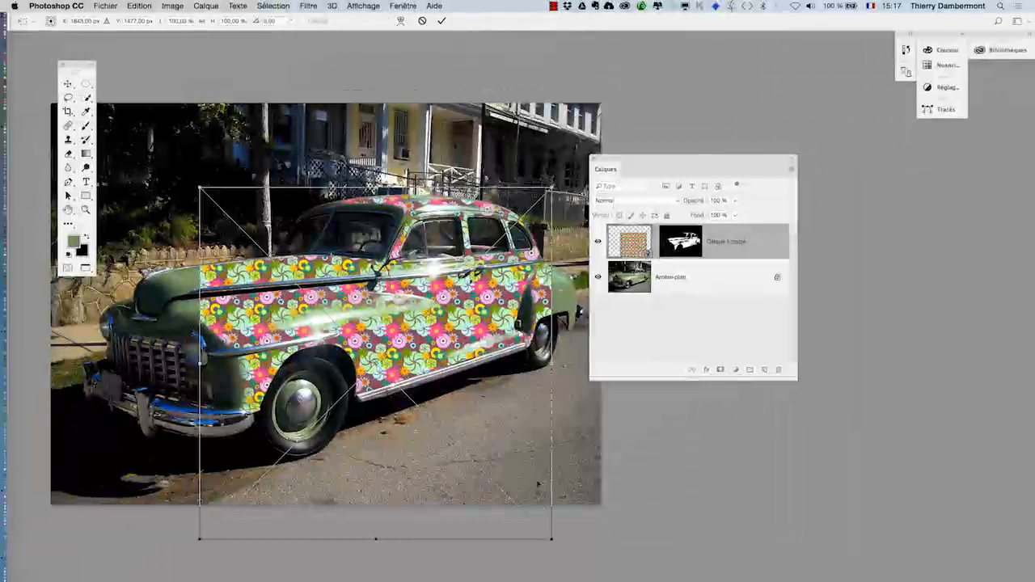
Shrink the pattern smart object around its centre to a small square behind the front wheel, and inspect its pixels closely.
drag(551, 537, 400, 388)
click(442, 21)
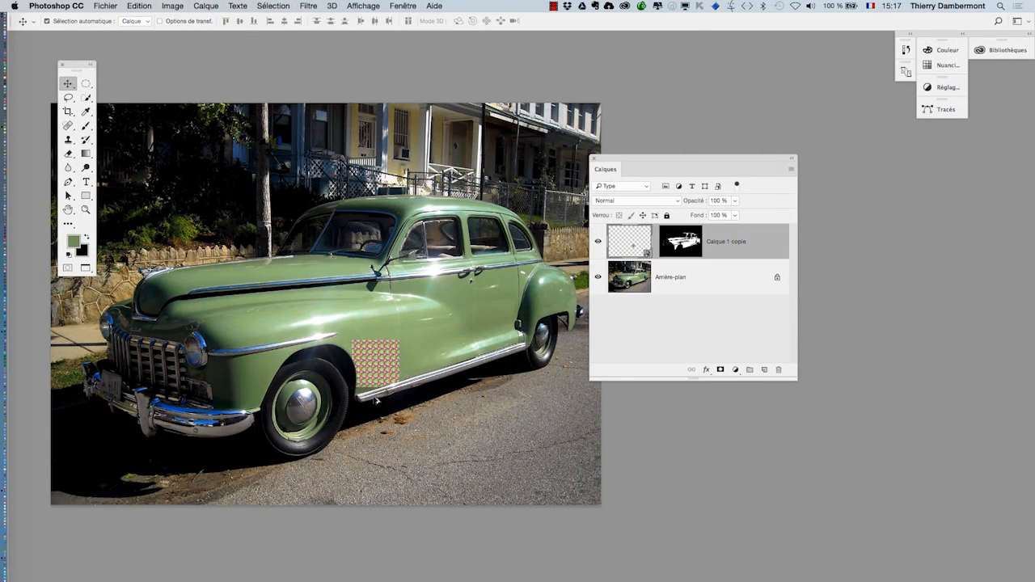
scroll(382, 373, up, 10)
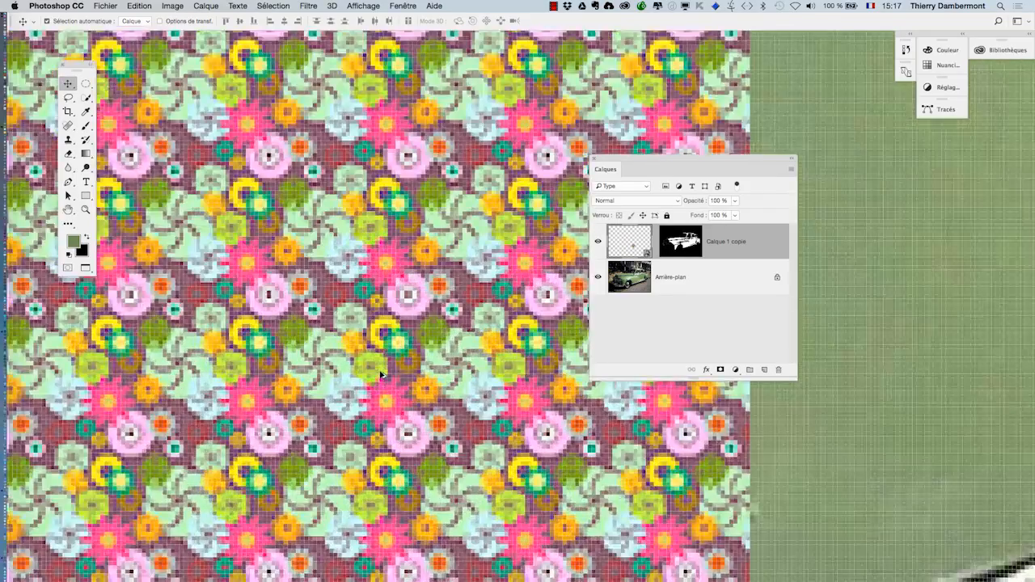
scroll(382, 373, up, 4)
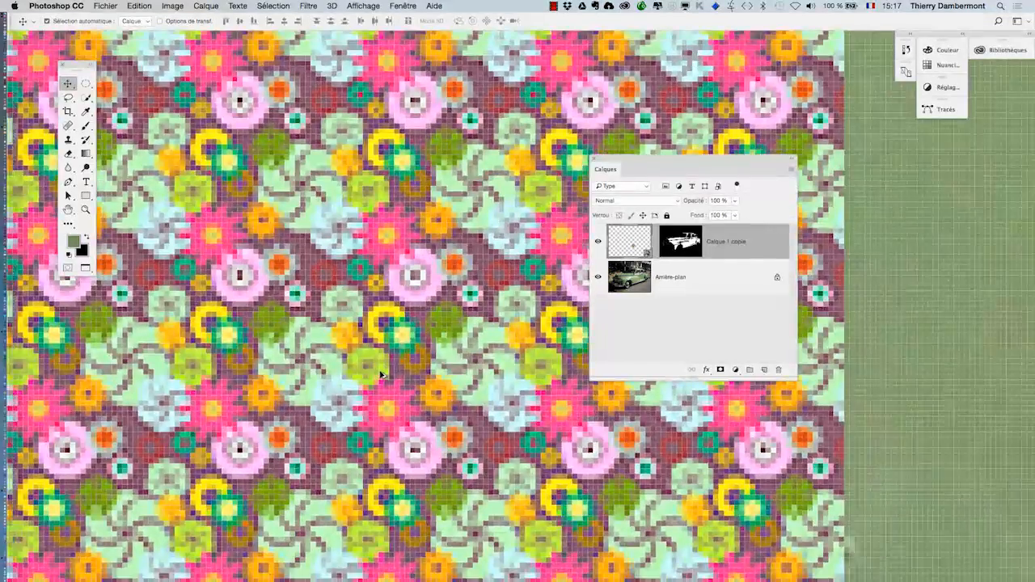
scroll(381, 373, down, 5)
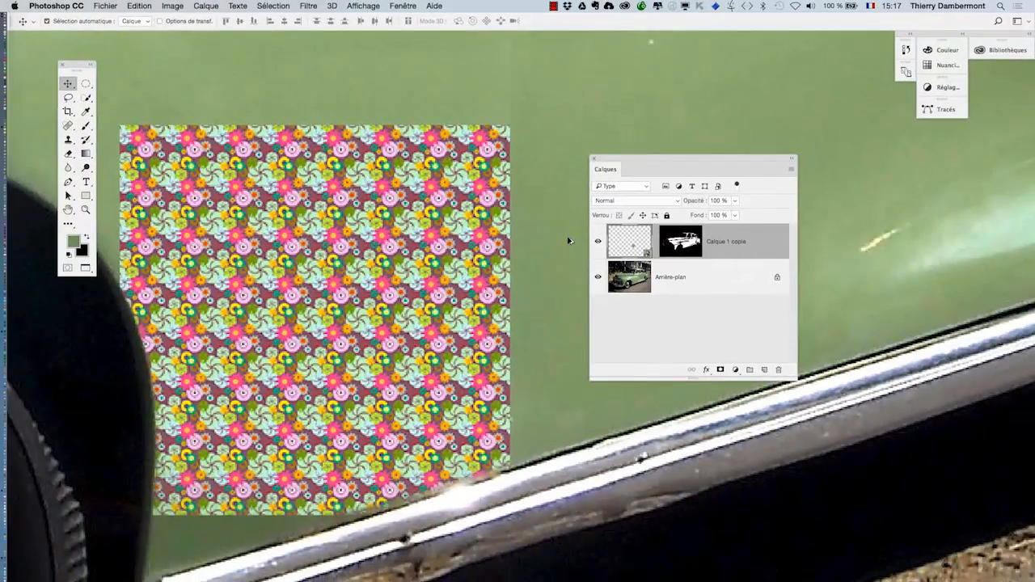
scroll(567, 247, down, 5)
scroll(522, 277, down, 5)
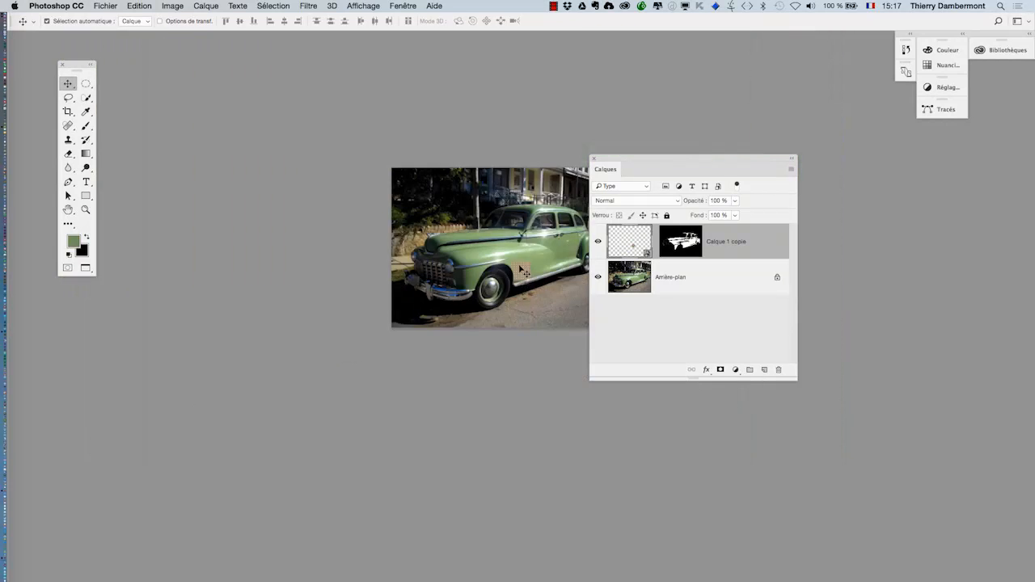
Enlarge the pattern smart object around its centre to 158,65 % so it covers the car body, and inspect its sharpness.
scroll(420, 283, right, 5)
scroll(330, 288, up, 1)
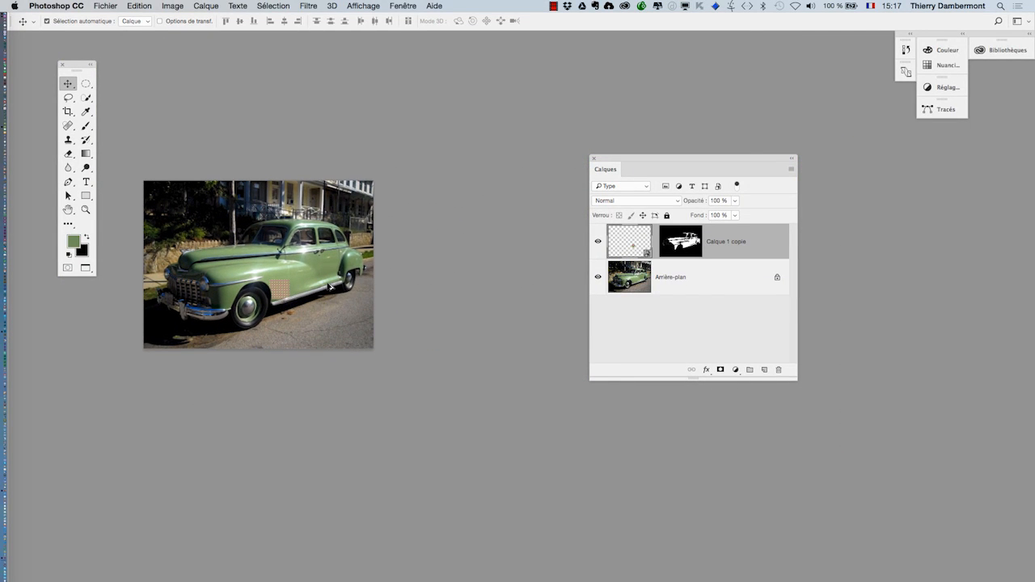
key(super+t)
drag(293, 278, 396, 173)
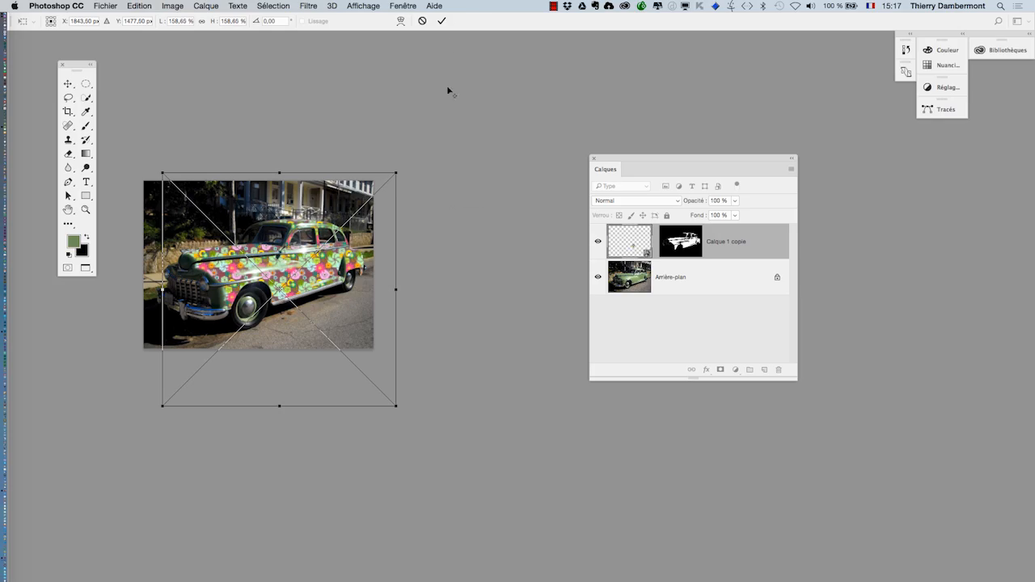
click(440, 21)
scroll(263, 281, up, 5)
scroll(264, 281, down, 2)
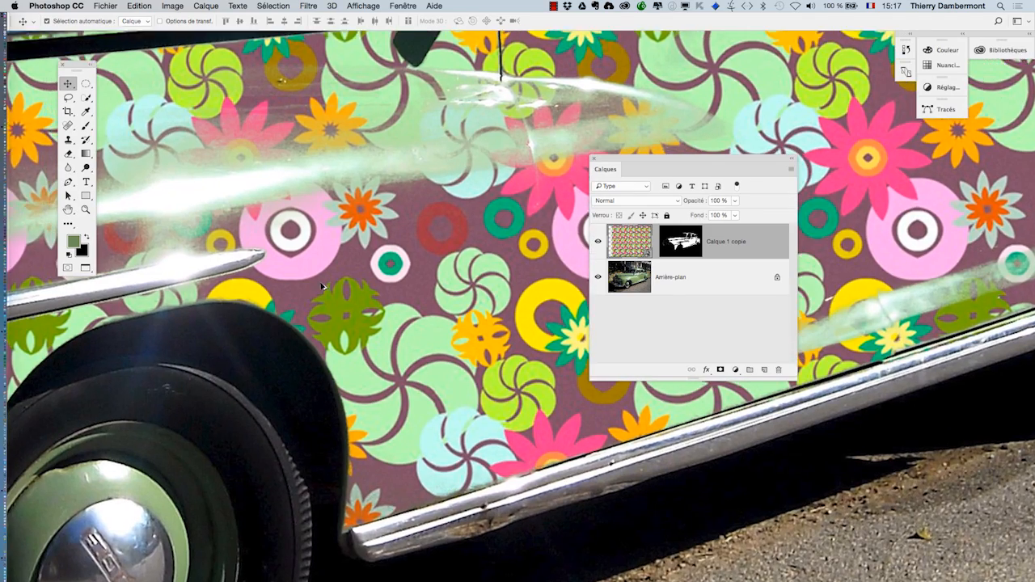
scroll(327, 289, up, 2)
scroll(326, 289, down, 4)
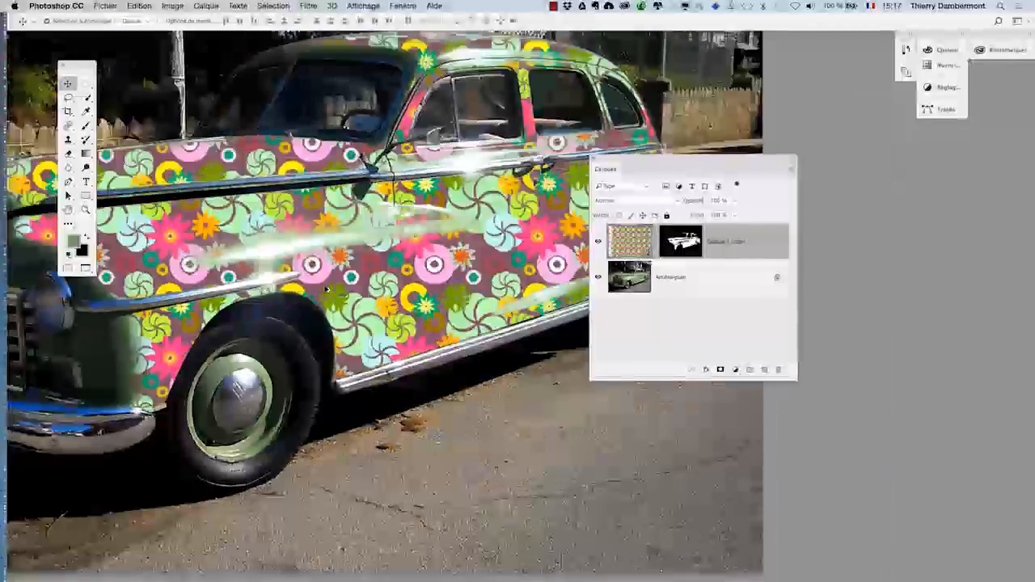
scroll(326, 288, up, 2)
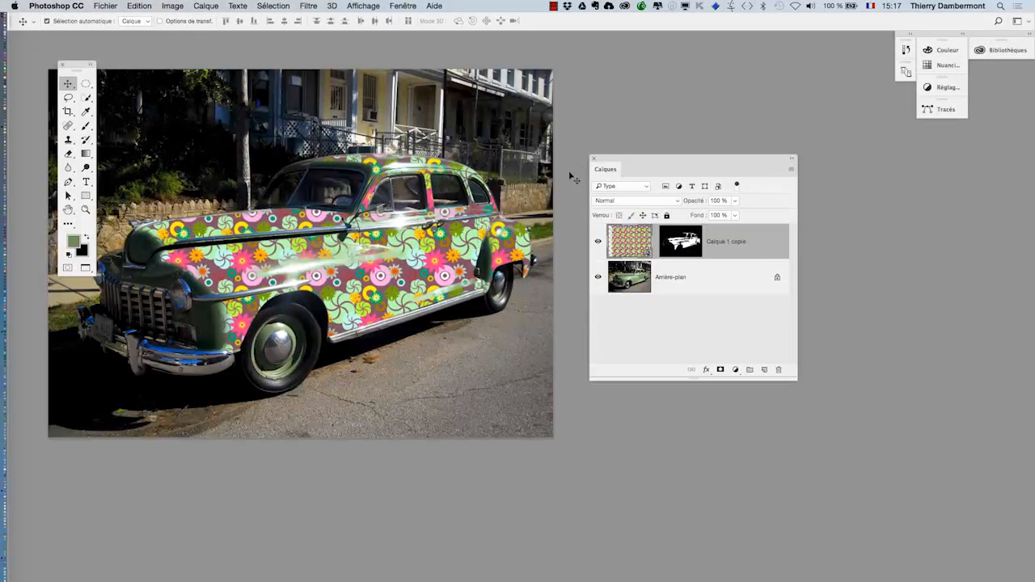
Save the document as a new Photoshop file named Vintage_car_on_Capitol_Hill-02.psd in the incrustation de texture dans Photoshop folder.
drag(608, 164, 722, 166)
drag(440, 194, 538, 214)
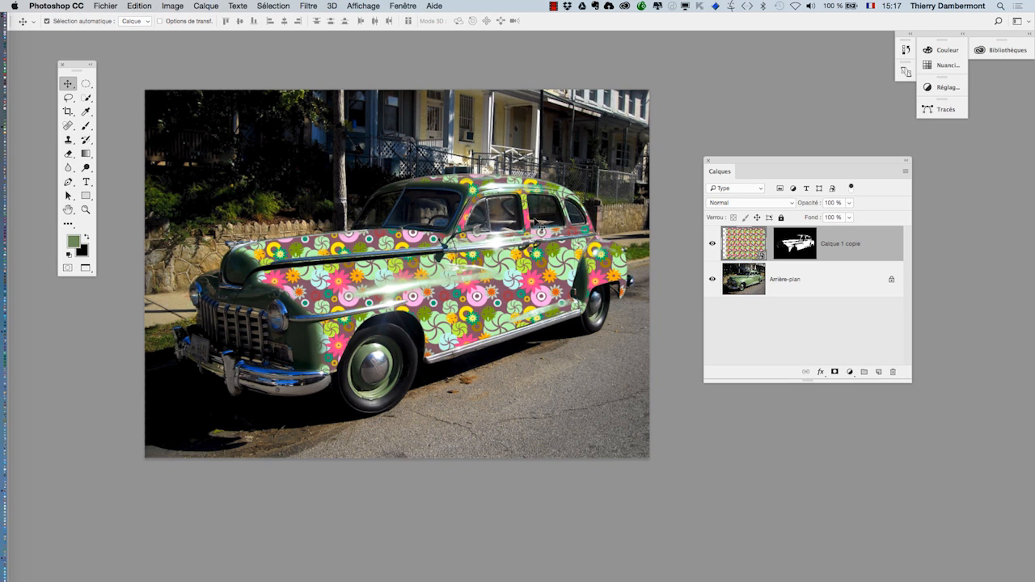
click(105, 6)
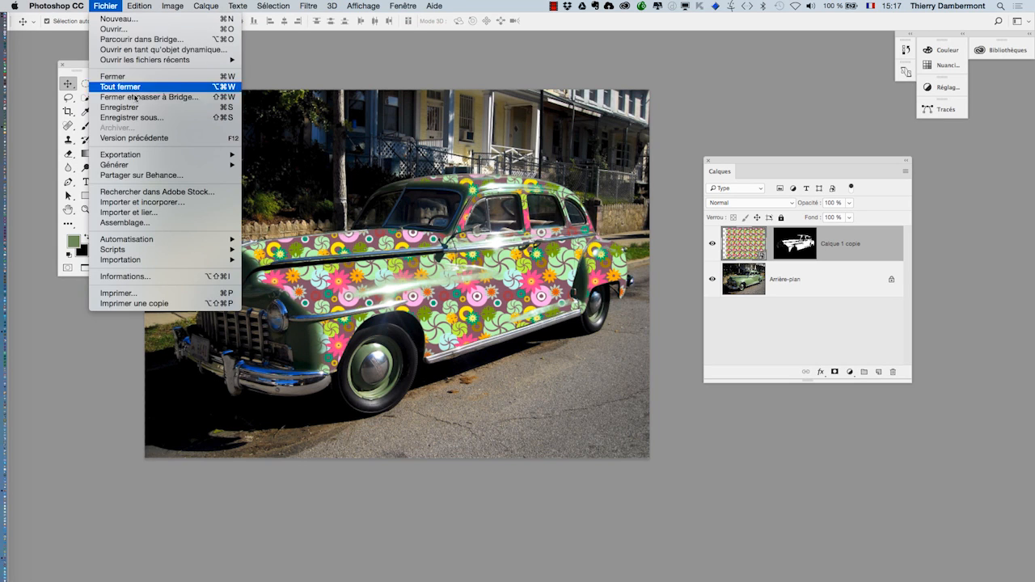
click(140, 114)
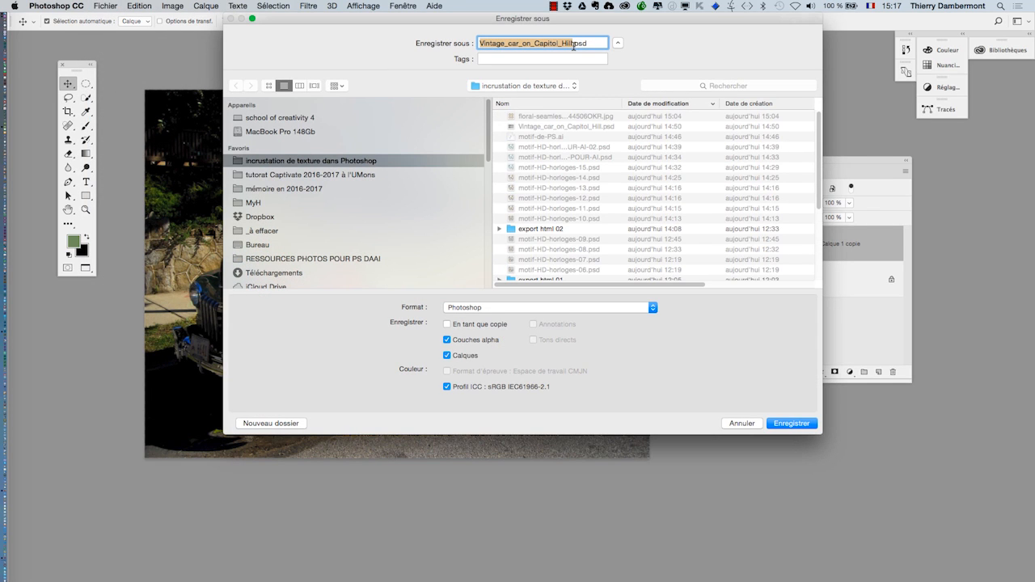
click(573, 43)
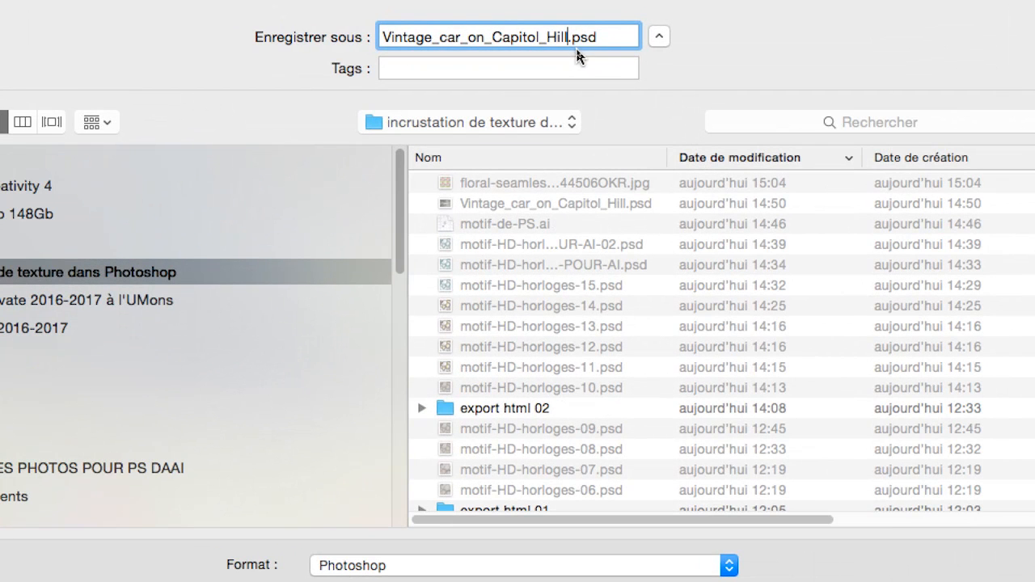
text(-02)
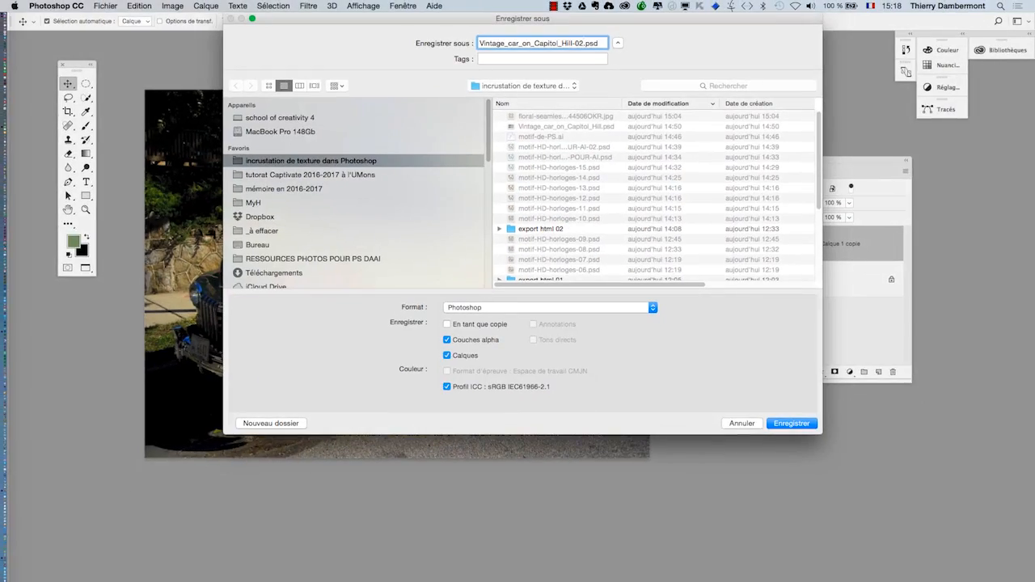
click(791, 423)
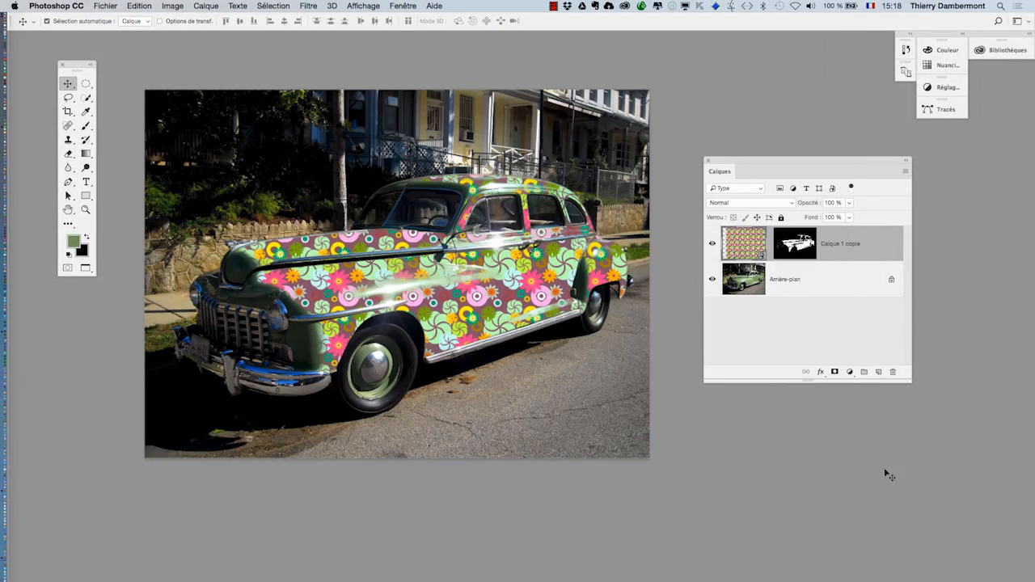
Examine the floral pattern closely across the doors, roof, rear fender, hood and front fender for bodywork areas the mask leaves uncovered.
scroll(227, 300, up, 6)
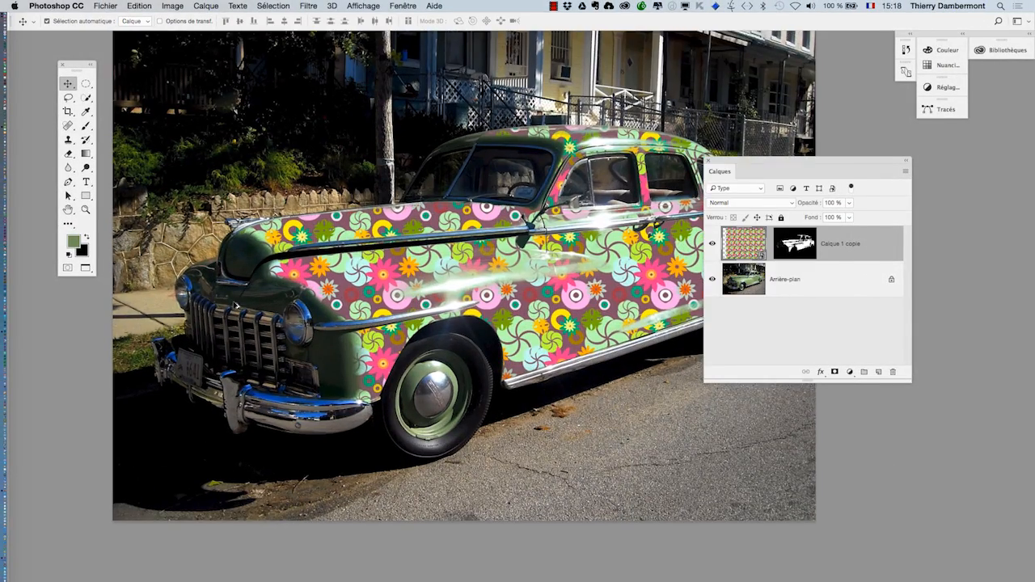
scroll(633, 343, right, 10)
scroll(633, 343, up, 4)
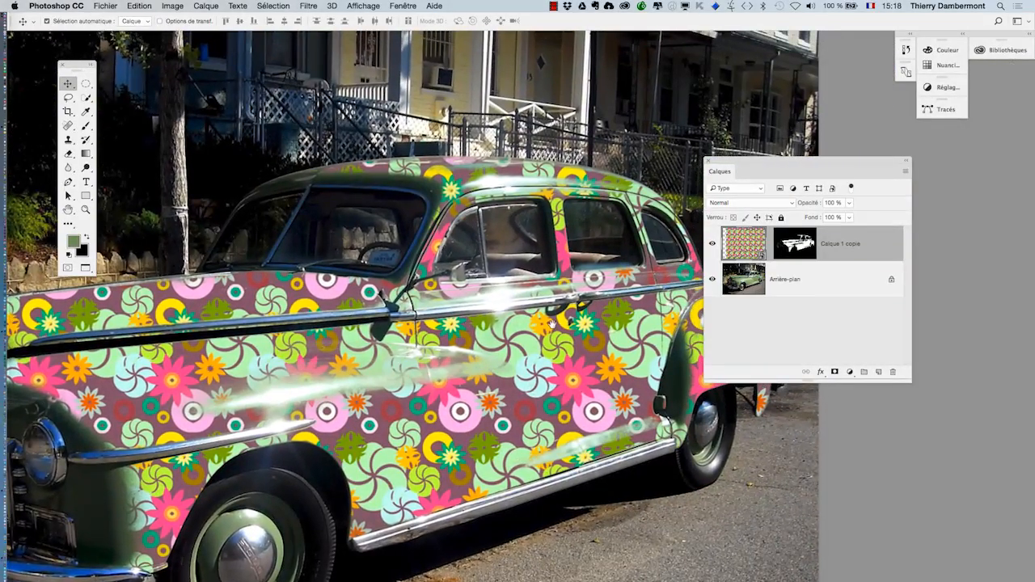
drag(552, 324, 527, 379)
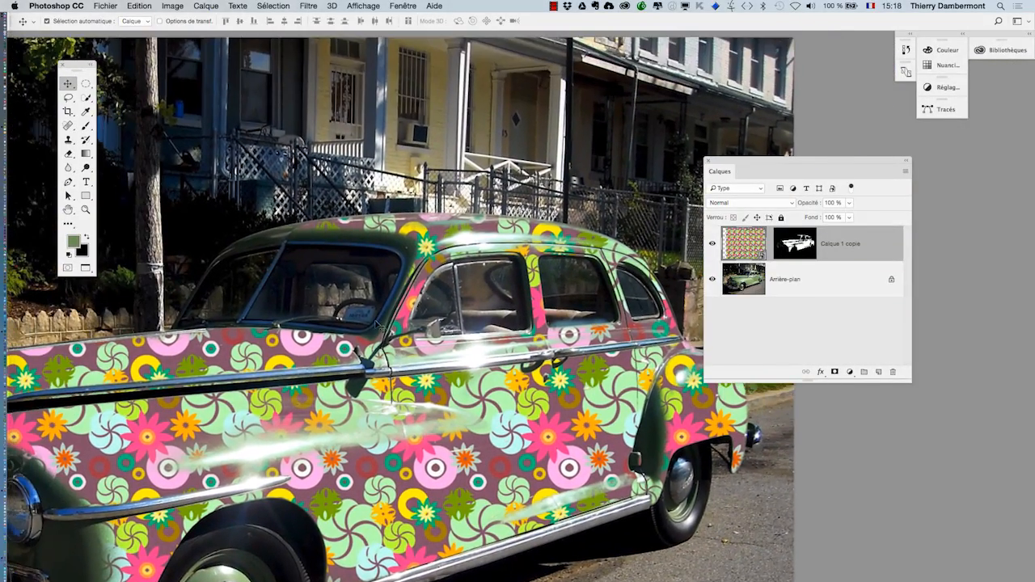
scroll(404, 333, up, 3)
scroll(385, 333, up, 2)
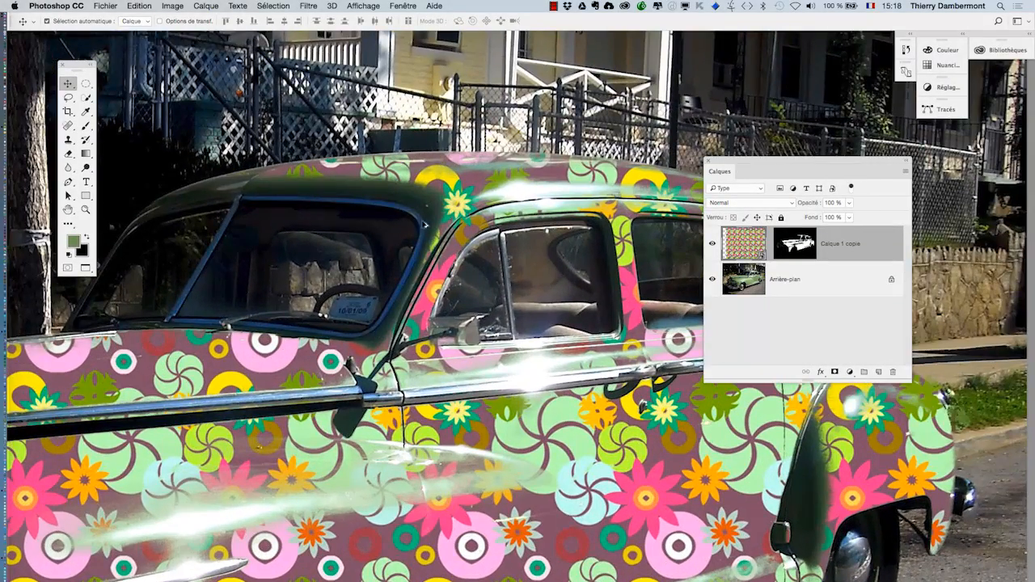
scroll(612, 326, right, 10)
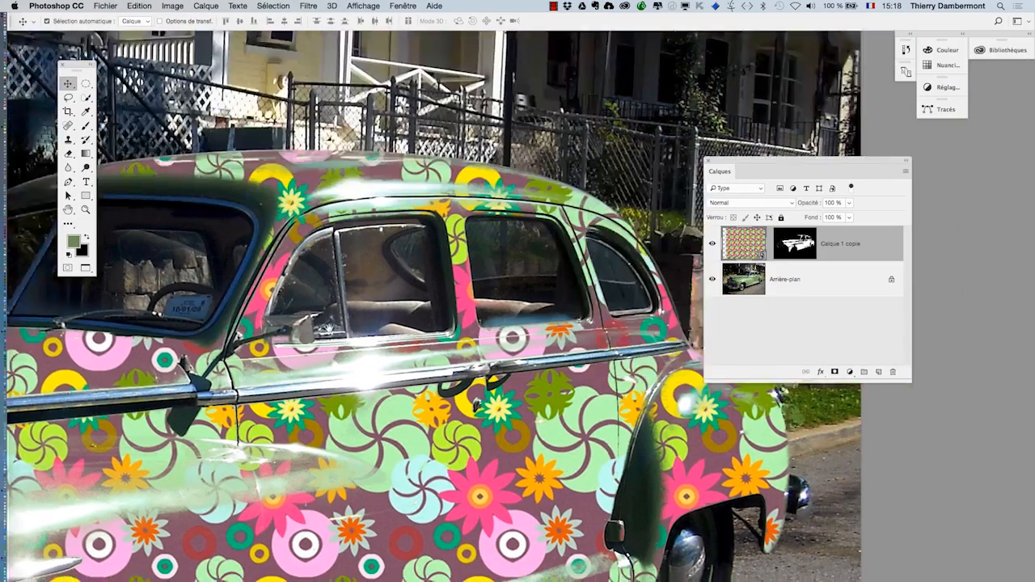
scroll(429, 480, up, 5)
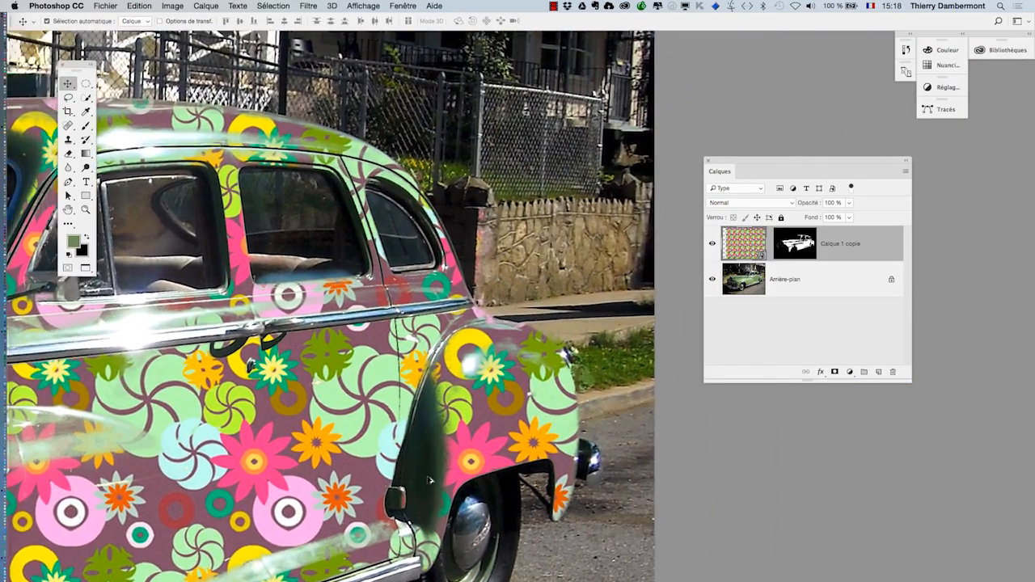
scroll(429, 474, down, 5)
scroll(429, 475, down, 3)
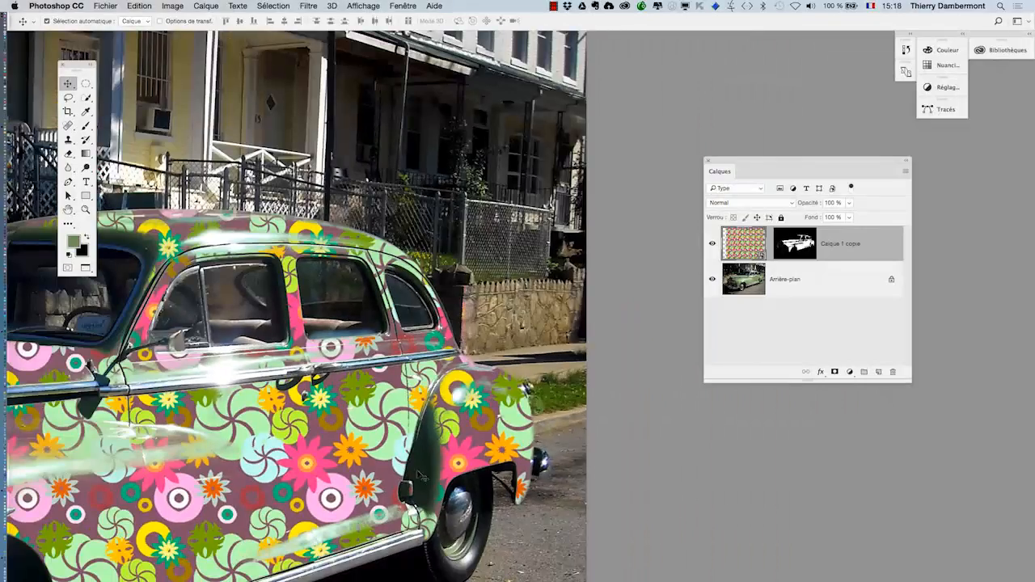
drag(395, 470, 517, 445)
scroll(516, 445, left, 5)
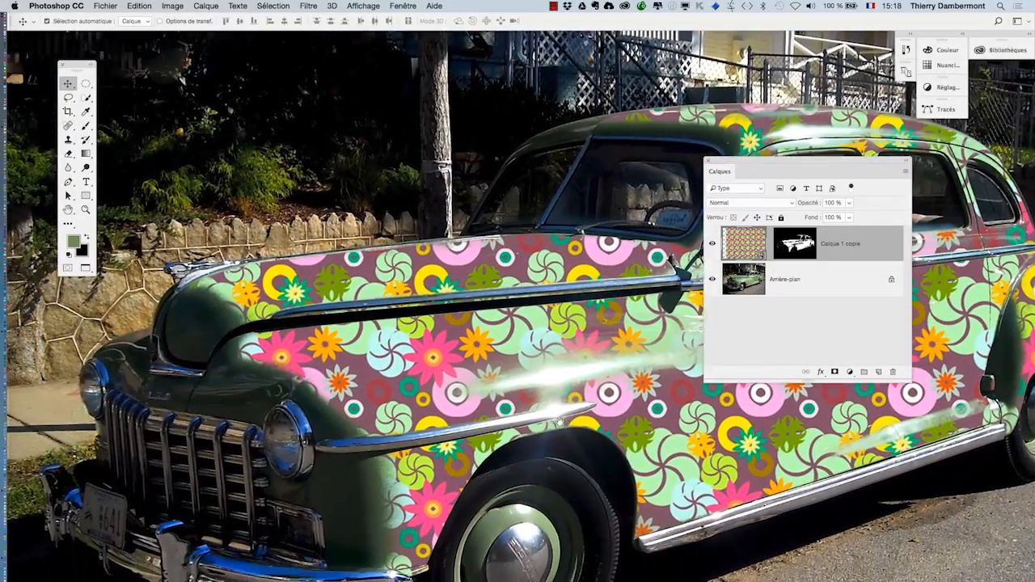
scroll(555, 438, down, 4)
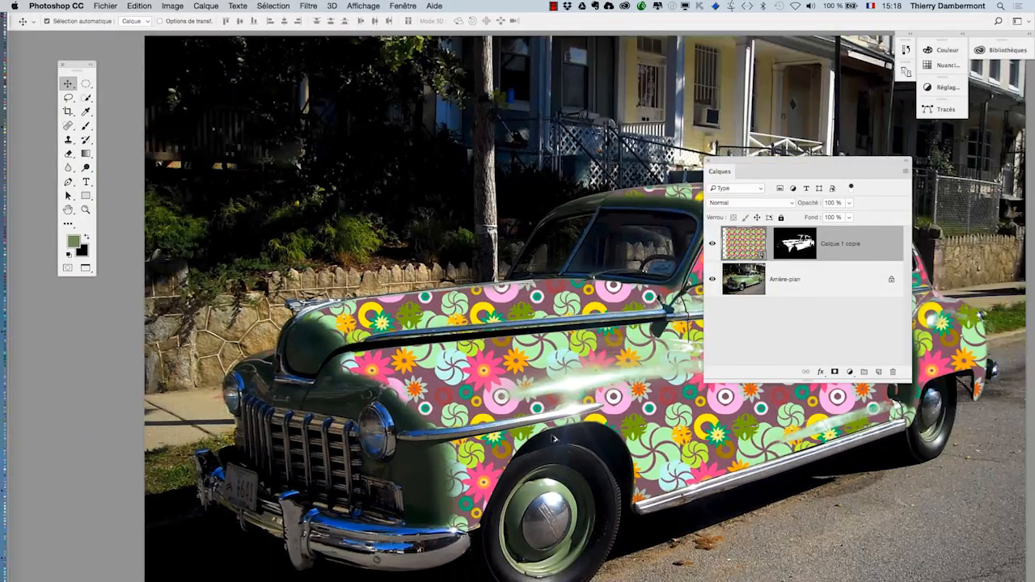
scroll(342, 345, up, 2)
scroll(342, 346, down, 2)
scroll(485, 386, down, 4)
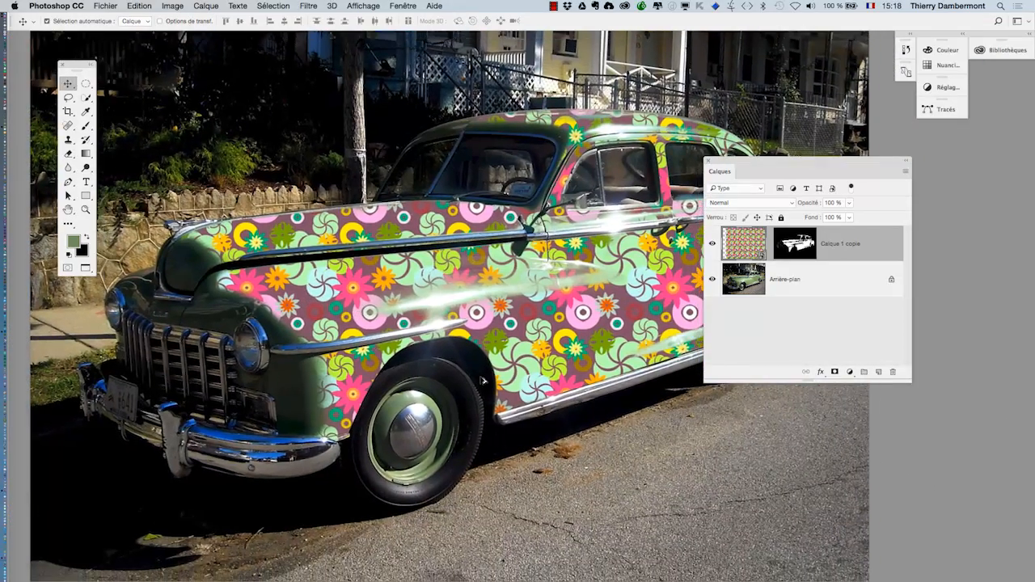
scroll(489, 385, right, 5)
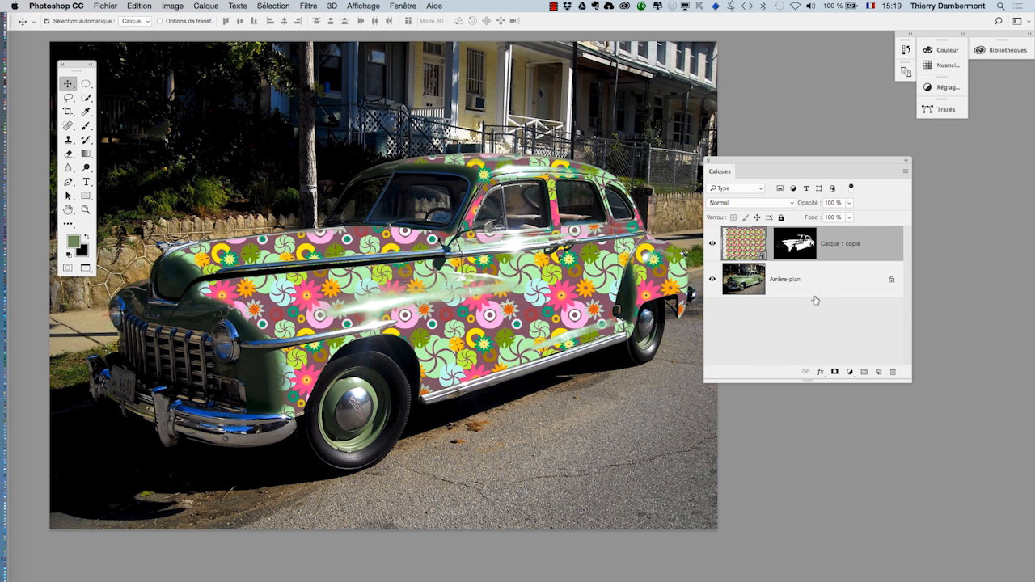
Paint white with the Brush on the Calque 1 copie mask to extend the pattern over the front fender above the headlight.
key(d)
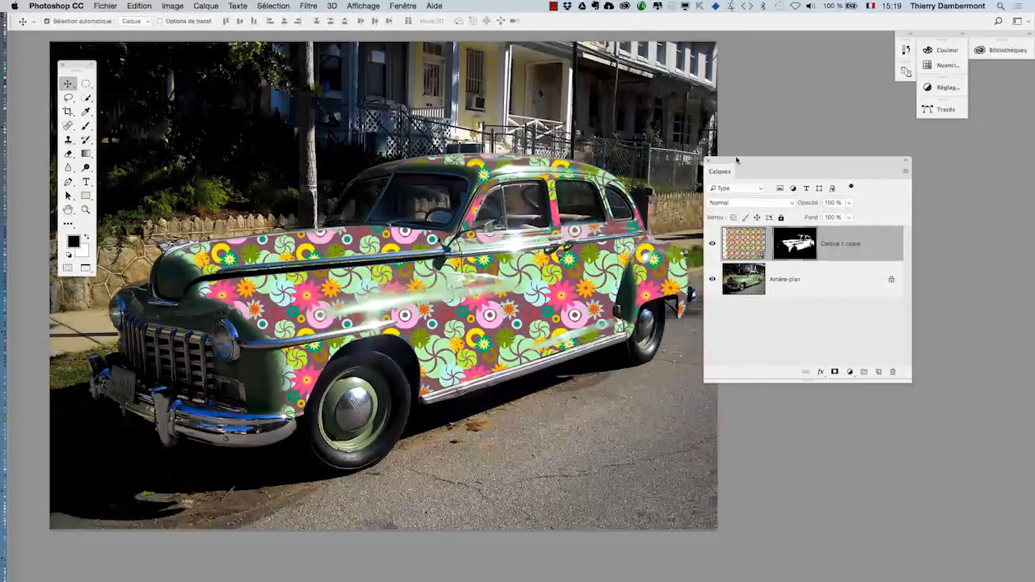
drag(742, 162, 813, 162)
click(84, 127)
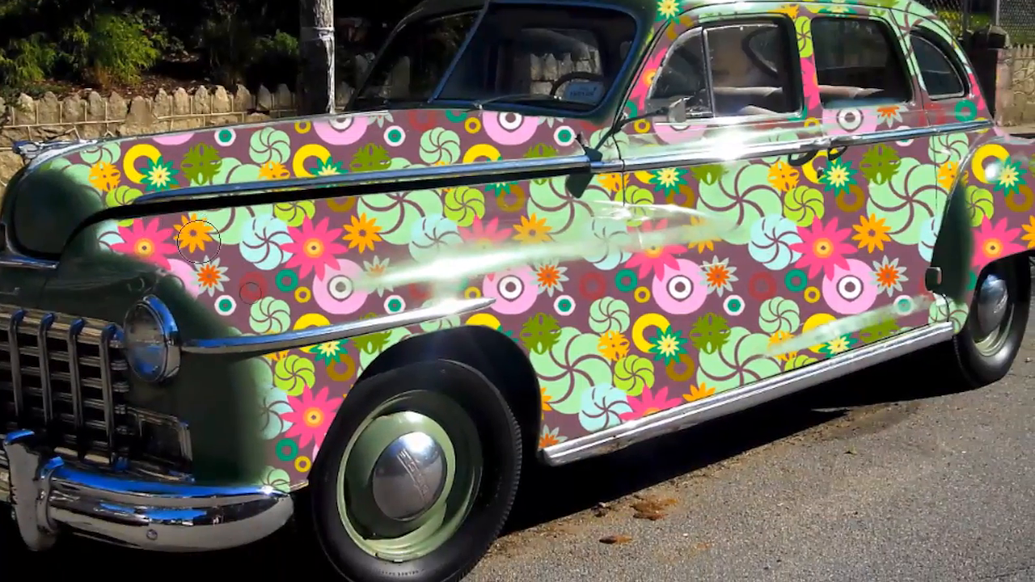
drag(413, 459, 420, 458)
drag(208, 250, 196, 368)
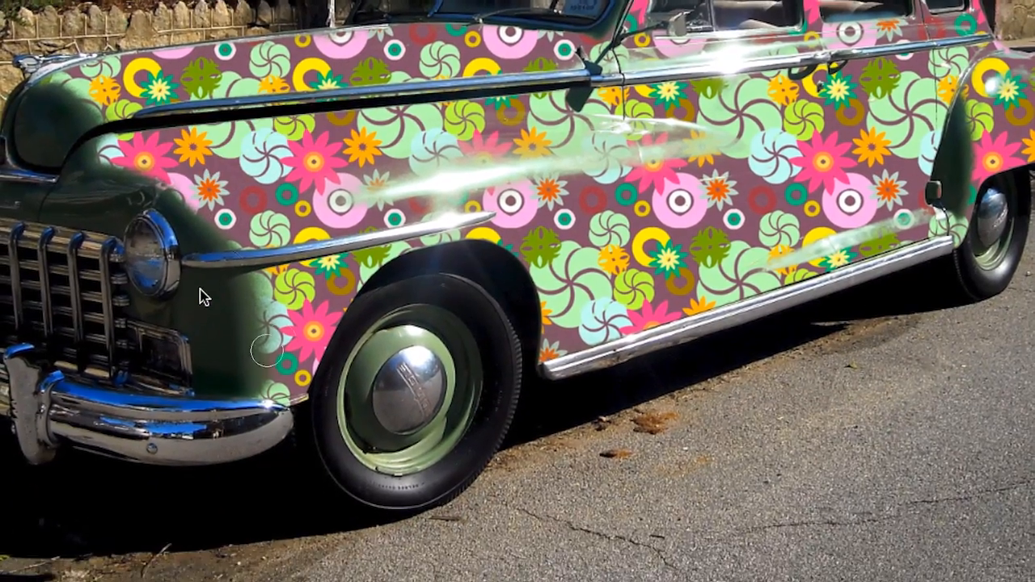
drag(241, 340, 239, 399)
drag(216, 302, 208, 307)
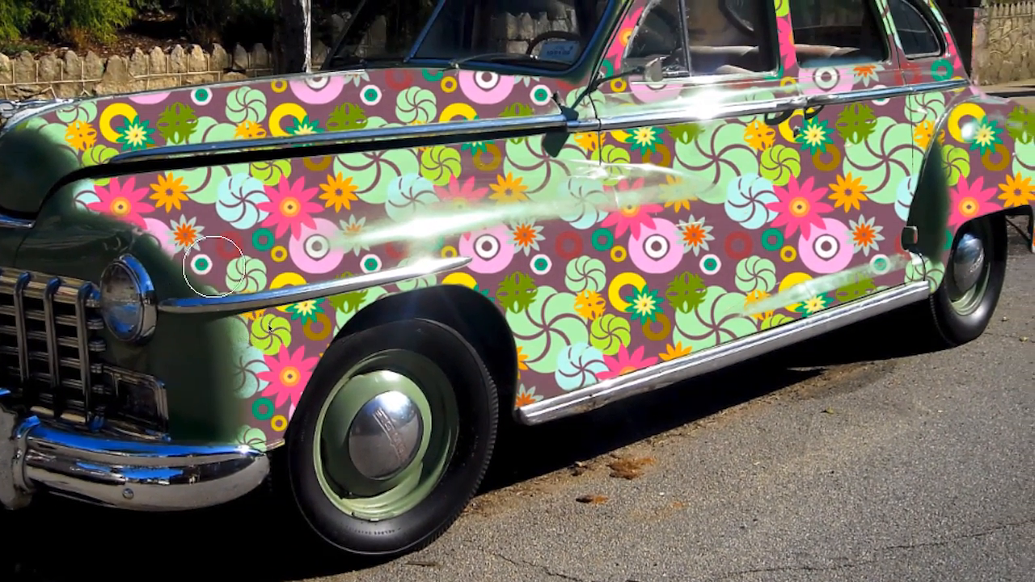
drag(212, 267, 215, 270)
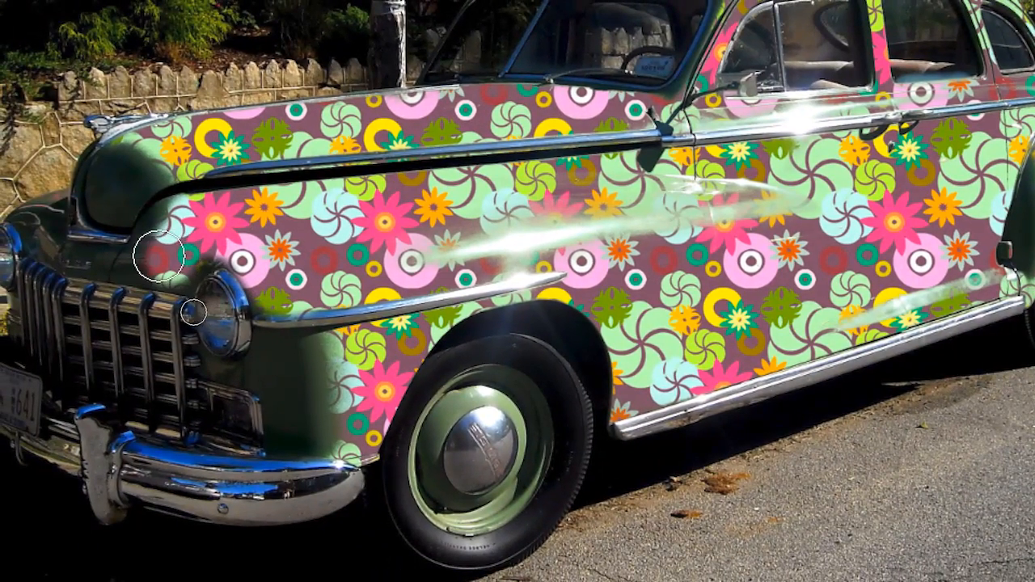
drag(157, 256, 156, 255)
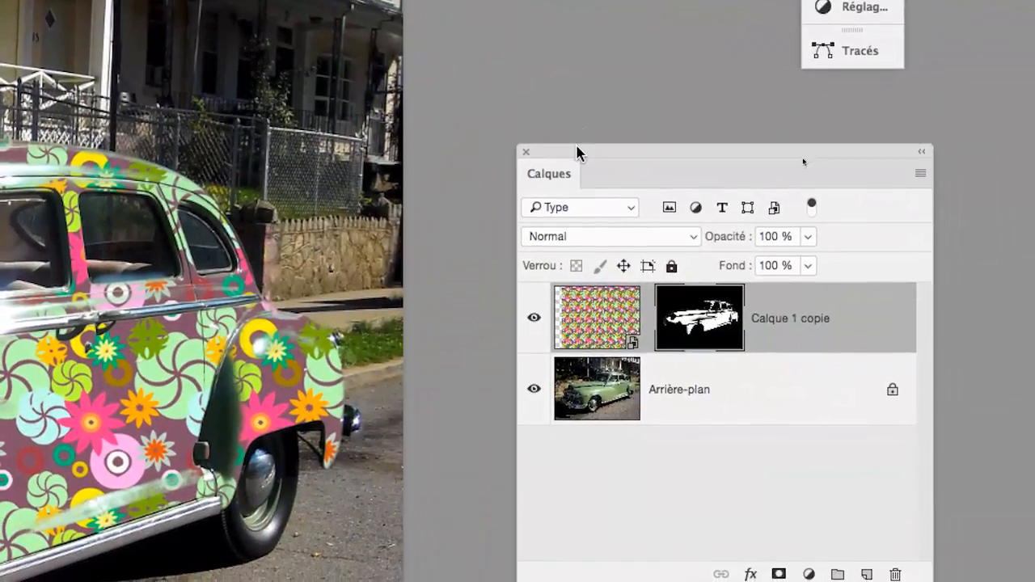
Hide the Calque 1 copie pattern layer to examine the original green bodywork and its reflections, and show the layer again.
drag(569, 151, 300, 158)
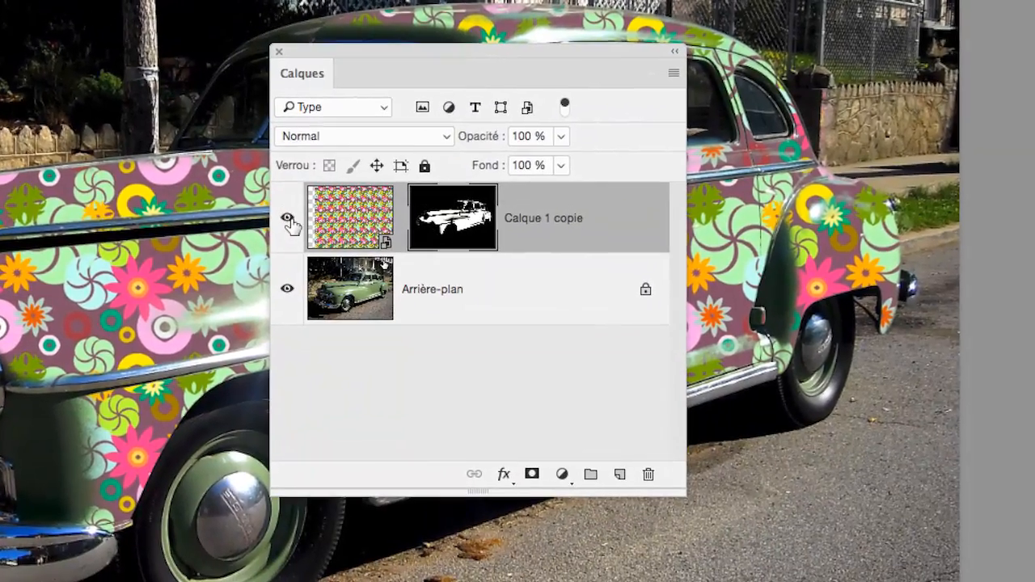
click(297, 231)
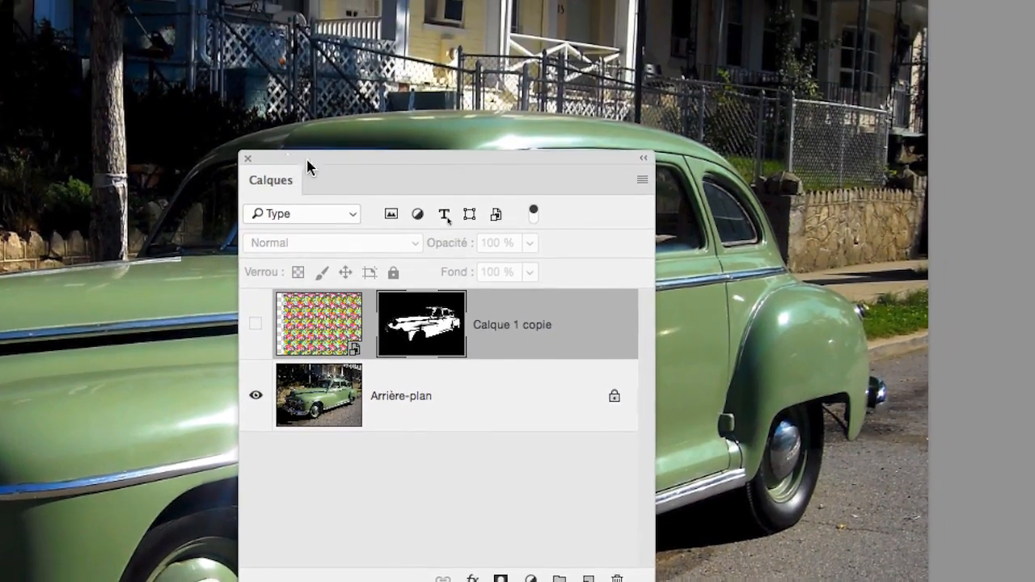
drag(339, 54, 464, 266)
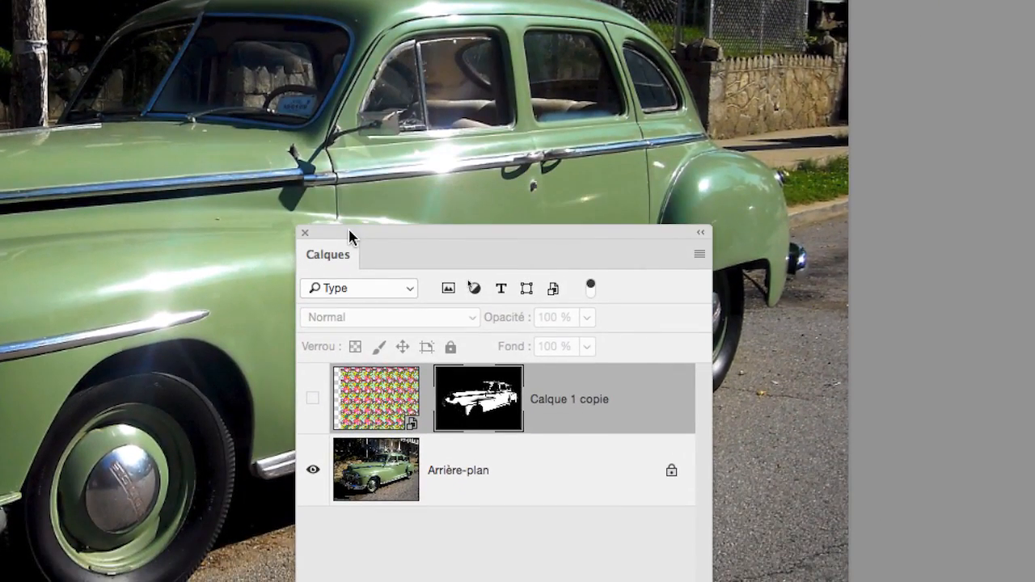
drag(349, 231, 347, 179)
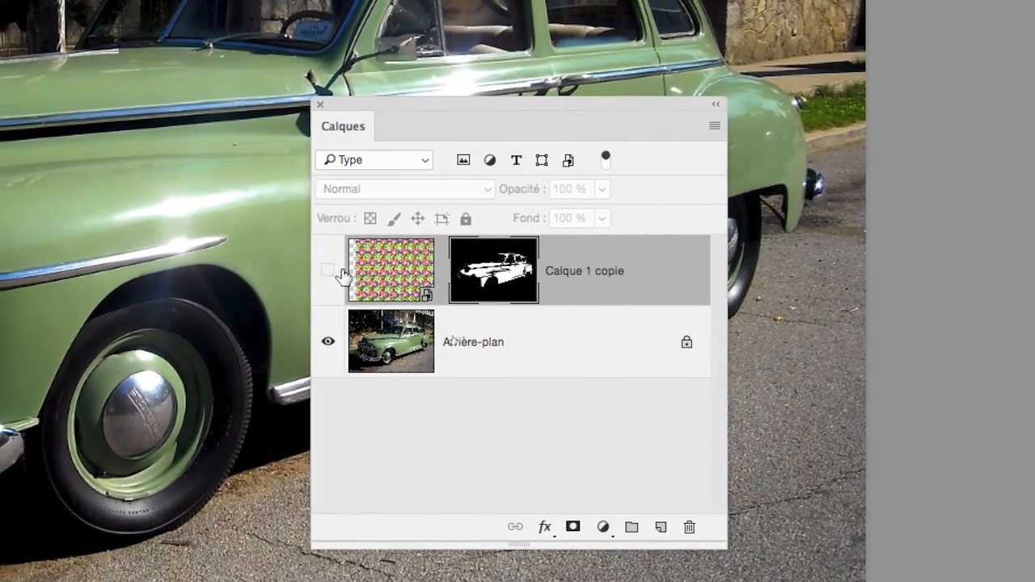
click(694, 284)
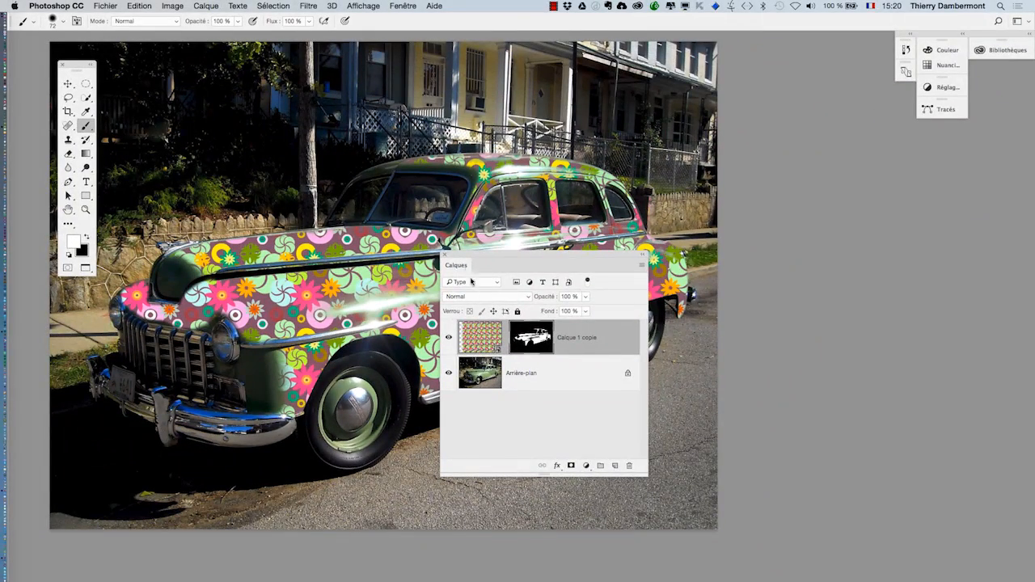
Paint white on the layer mask to reveal the pattern over the lower front fender, the side reflection and the dark rear-fender edge.
drag(468, 257, 626, 305)
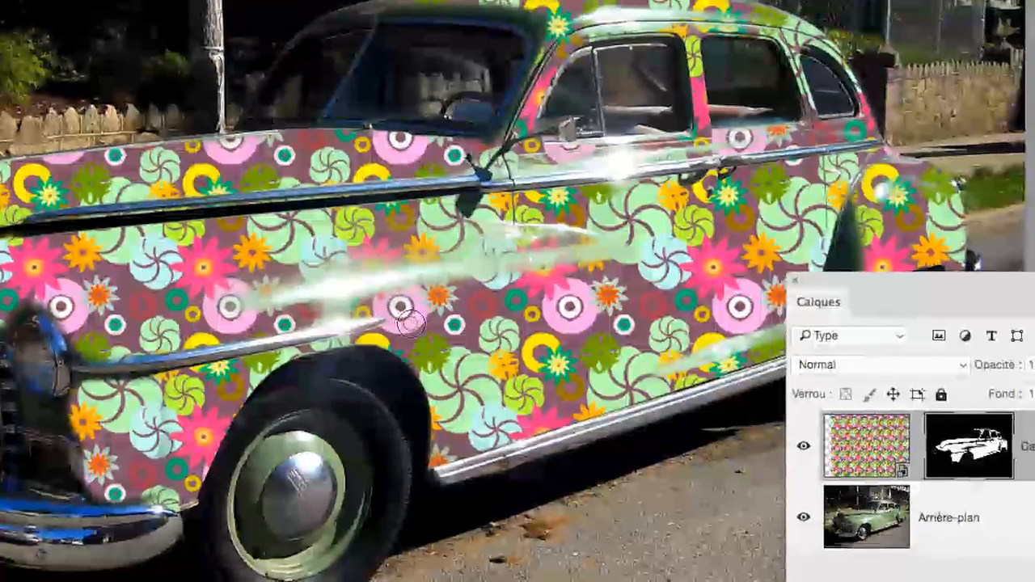
drag(403, 321, 420, 325)
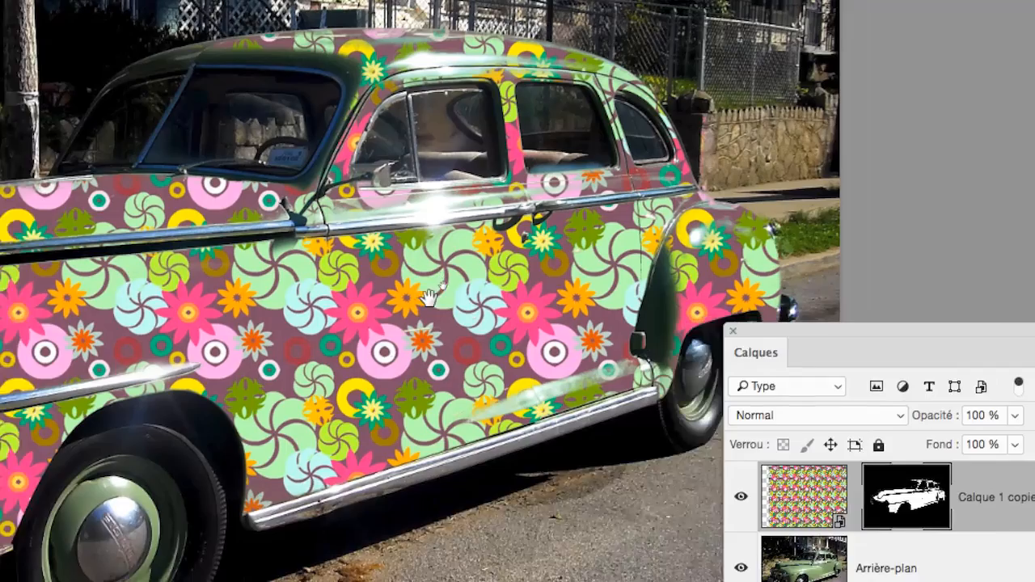
drag(428, 298, 314, 297)
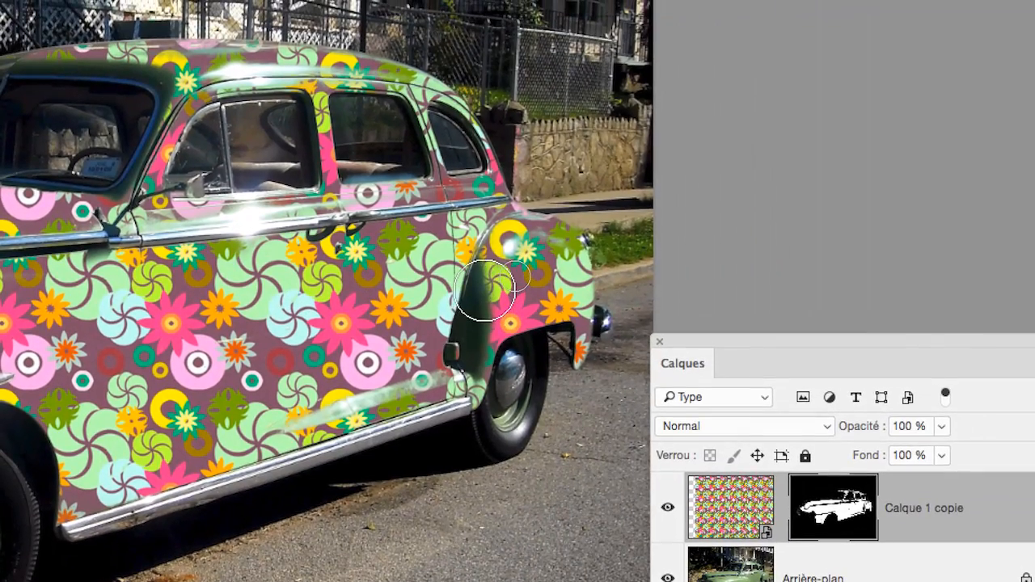
drag(557, 279, 555, 280)
drag(483, 296, 488, 291)
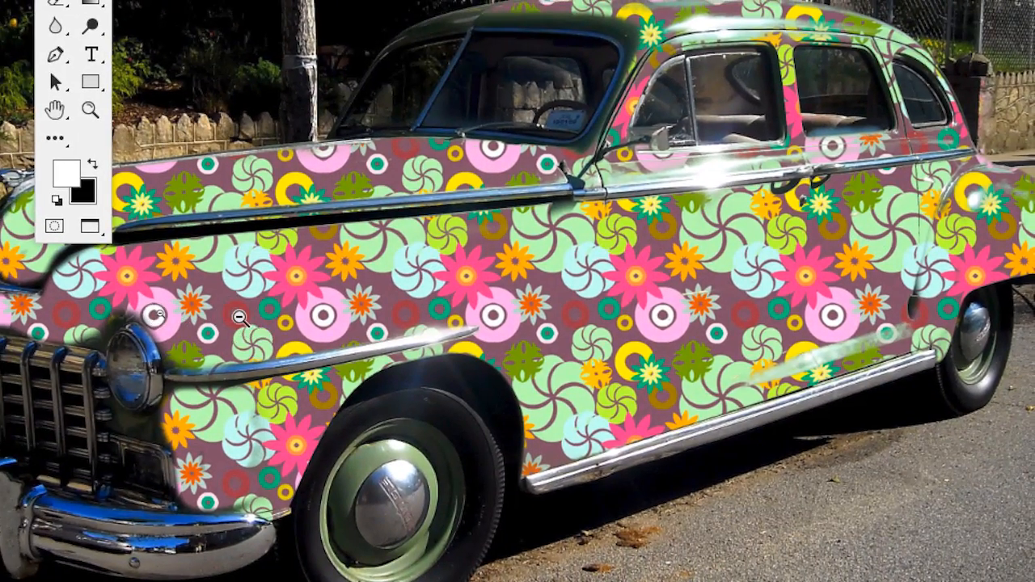
Bring the whole retouched car into view and save the document as a new Photoshop version in the same folder.
alt+click(240, 318)
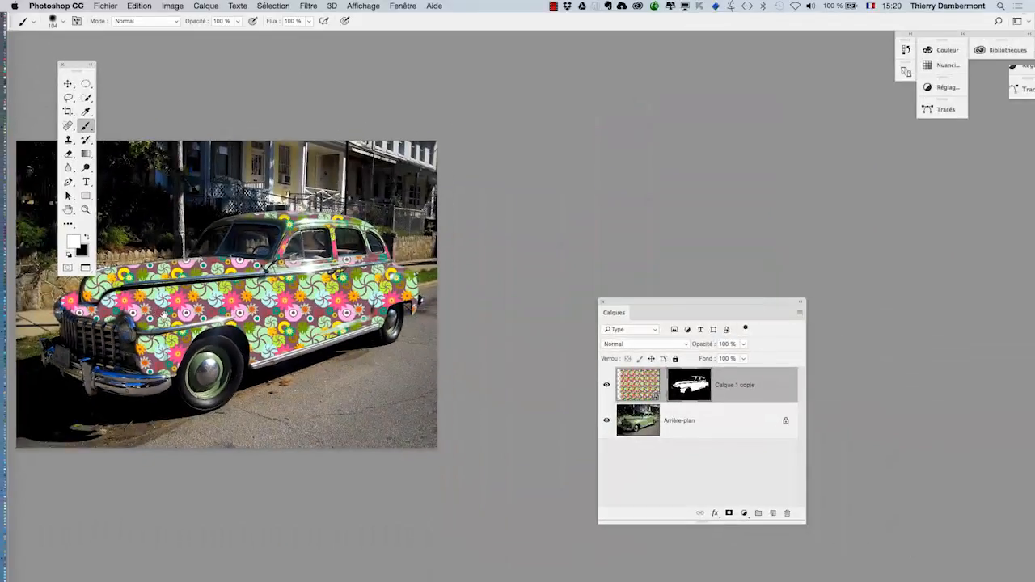
drag(240, 318, 617, 246)
drag(614, 302, 771, 283)
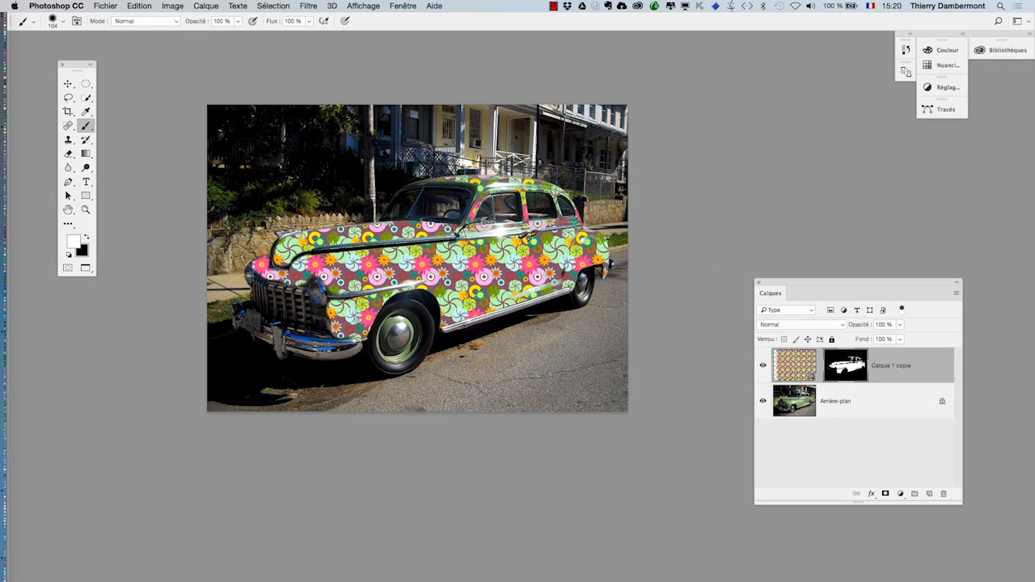
click(107, 6)
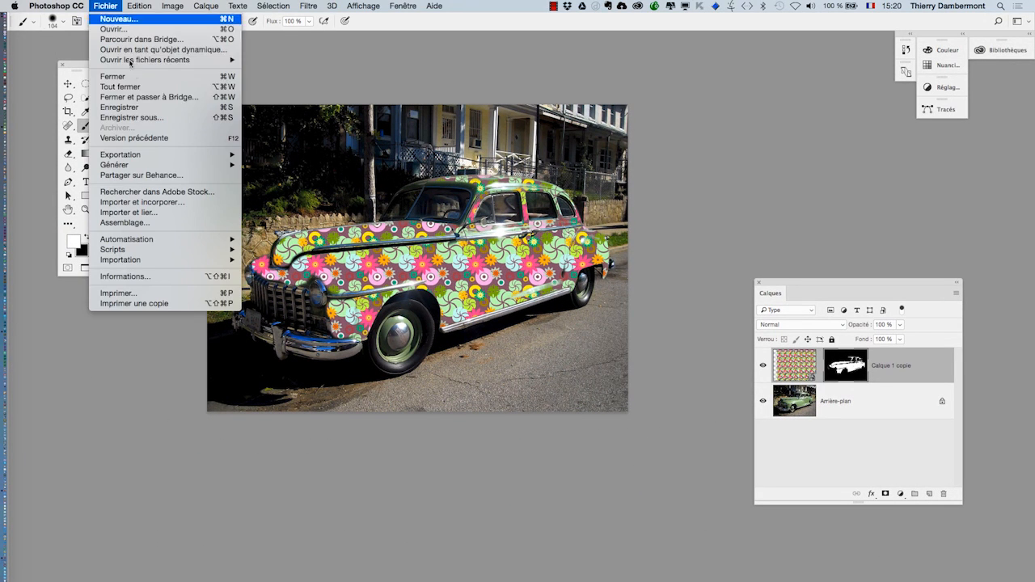
click(202, 118)
click(584, 48)
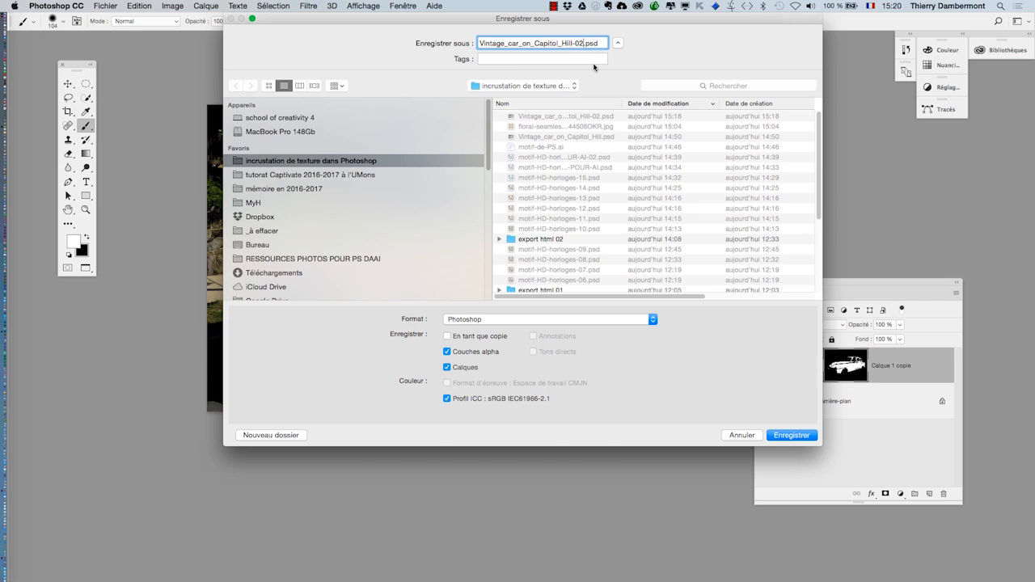